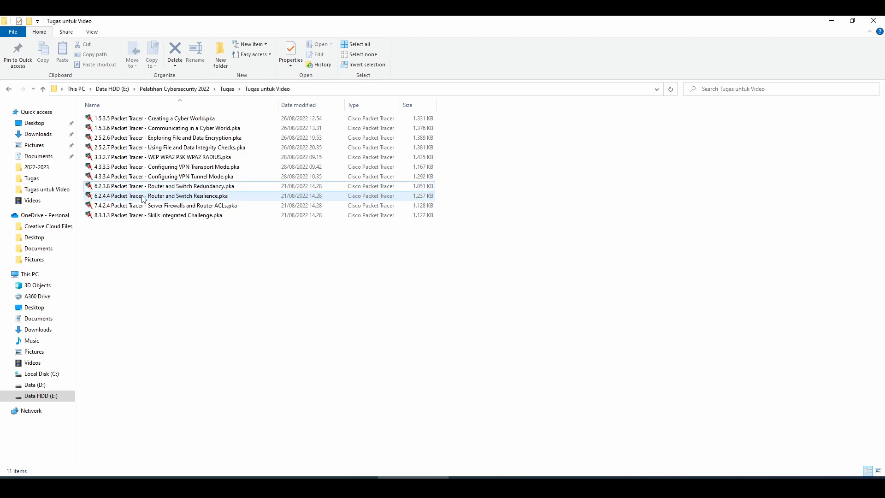
Step: Open the 6.2.3.8 Router and Switch Redundancy activity and complete the user profile with a name and e-mail address
{"action": "left_click", "coordinate": [171, 188]}
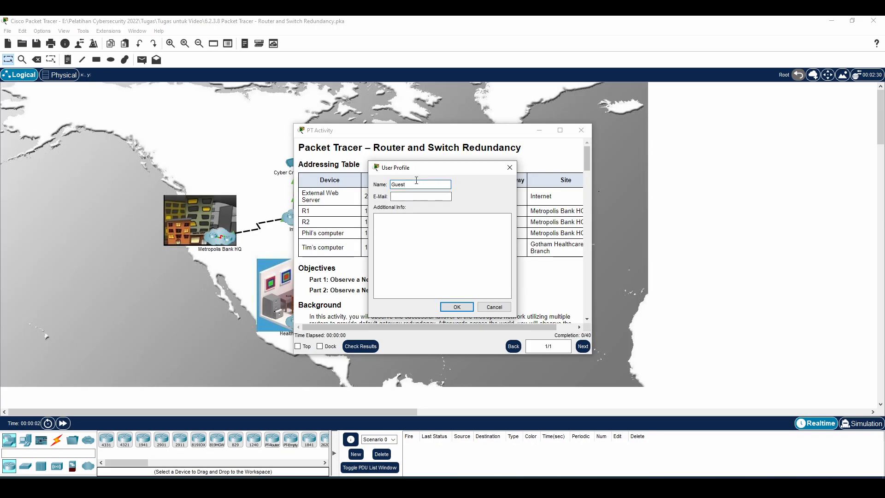
{"action": "key", "text": "BackSpace"}
{"action": "key", "text": "BackSpace"}
{"action": "key", "text": "BackSpace"}
{"action": "key", "text": "BackSpace"}
{"action": "key", "text": "ctrl+a"}
{"action": "type", "text": "has"}
{"action": "key", "text": "Tab"}
{"action": "type", "text": "hasrul"}
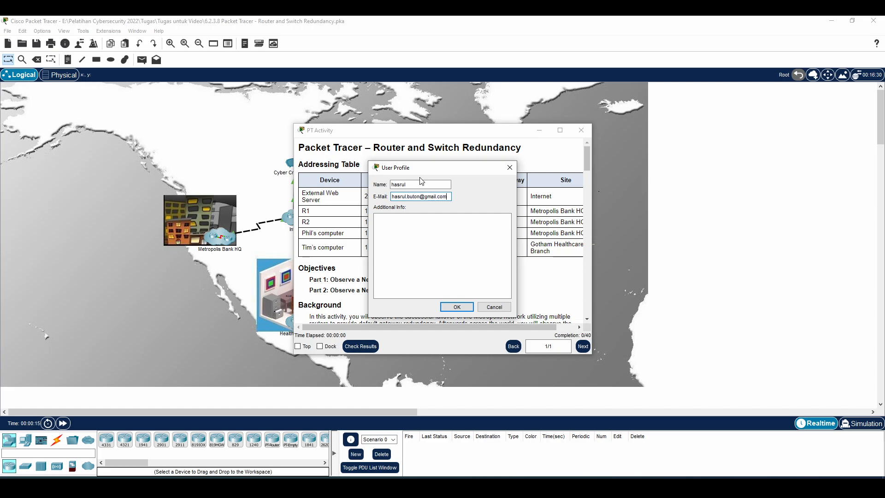
{"action": "key", "text": "Return"}
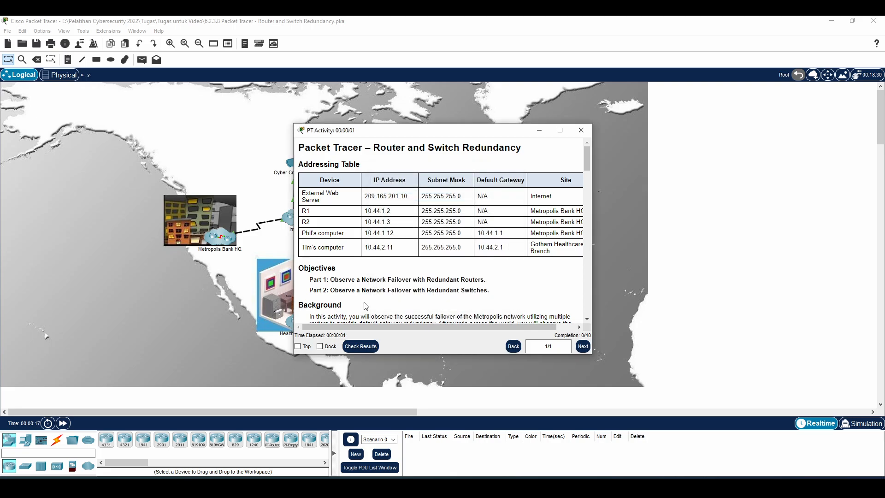
Step: Dock the activity instructions beside the workspace and read through the objectives, the background and the Part 1 steps
{"action": "left_click", "coordinate": [320, 346]}
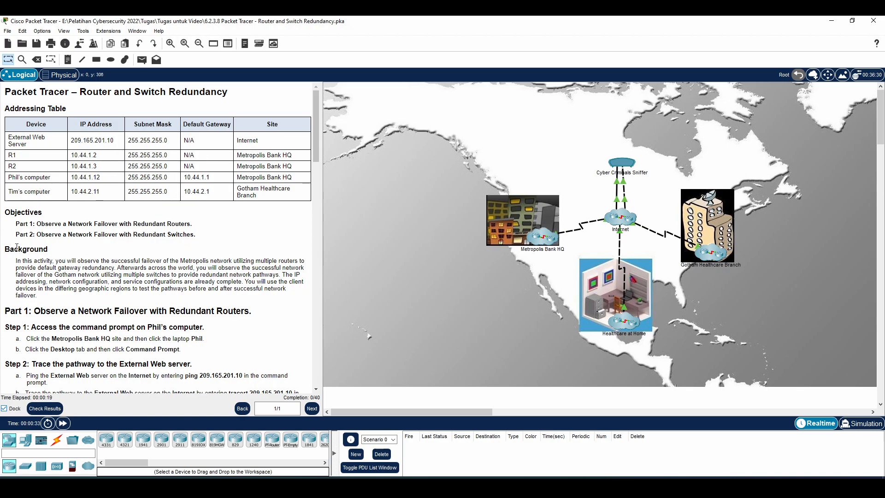
{"action": "left_click_drag", "start_coordinate": [42, 223], "coordinate": [202, 225]}
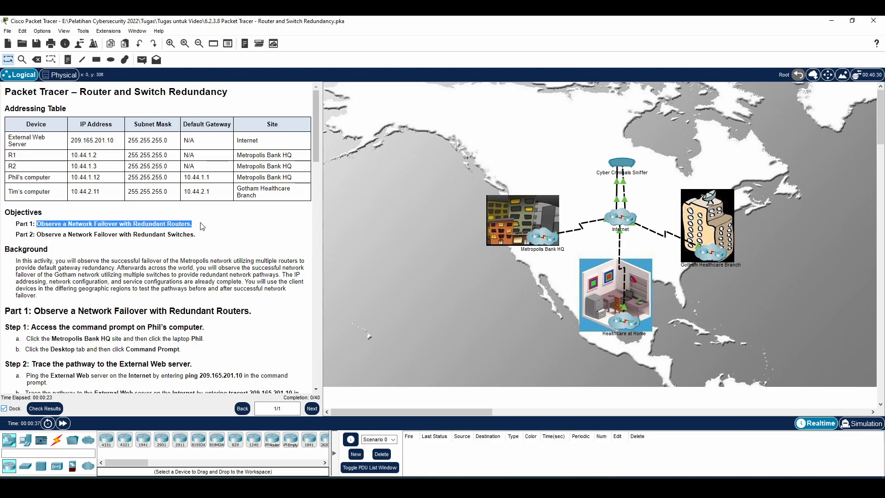
{"action": "left_click_drag", "start_coordinate": [119, 224], "coordinate": [181, 234]}
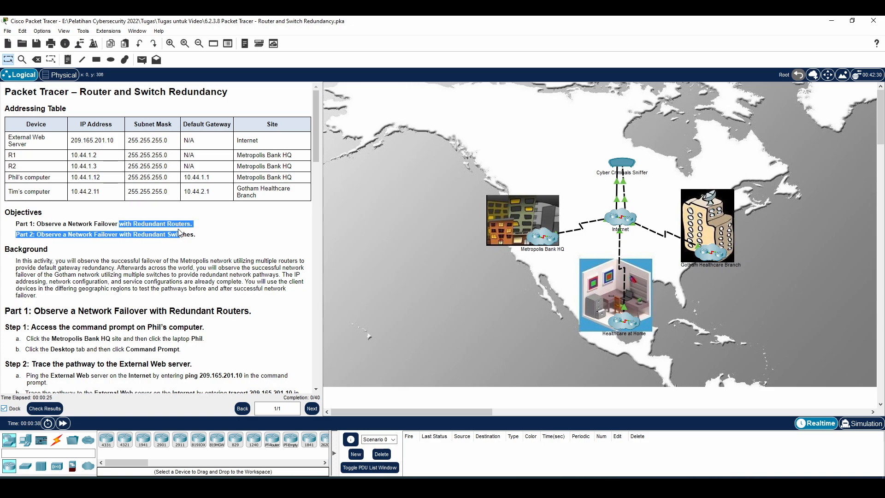
{"action": "left_click_drag", "start_coordinate": [37, 235], "coordinate": [187, 234]}
{"action": "left_click_drag", "start_coordinate": [229, 298], "coordinate": [242, 255]}
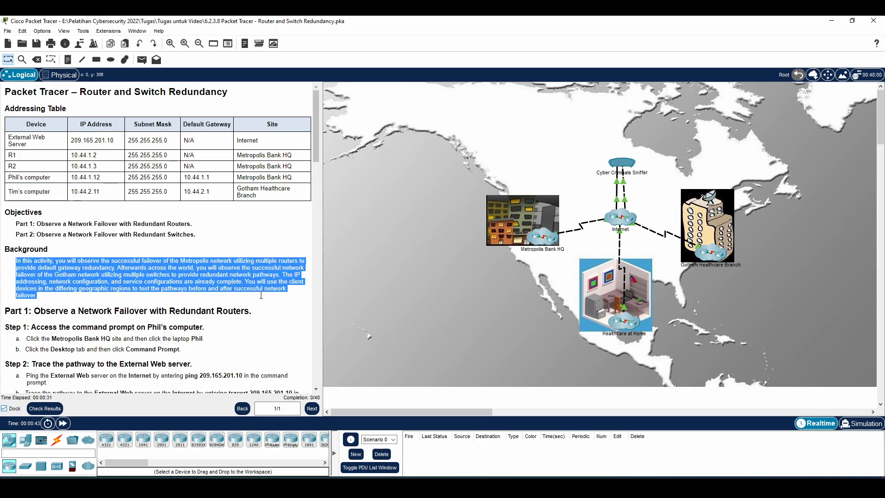
{"action": "left_click", "coordinate": [298, 362]}
{"action": "scroll", "coordinate": [317, 392], "scroll_direction": "down", "scroll_amount": 4}
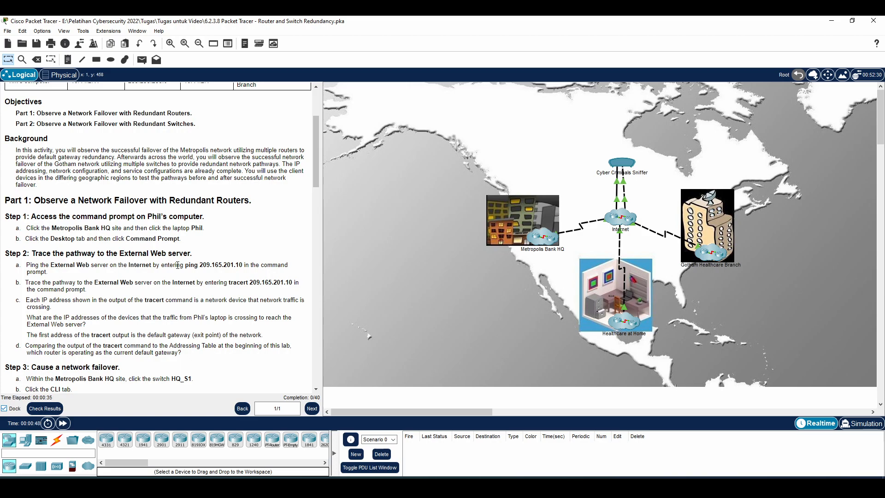
{"action": "scroll", "coordinate": [281, 296], "scroll_direction": "down", "scroll_amount": 2}
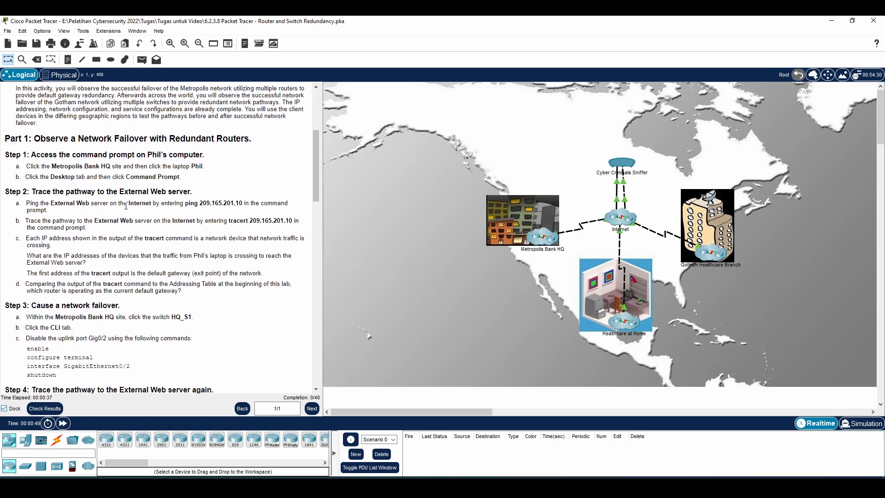
Step: Enter the Metropolis Bank HQ site and open the Command Prompt on the laptop Phil, clear of the instructions
{"action": "left_click_drag", "start_coordinate": [52, 167], "coordinate": [152, 166]}
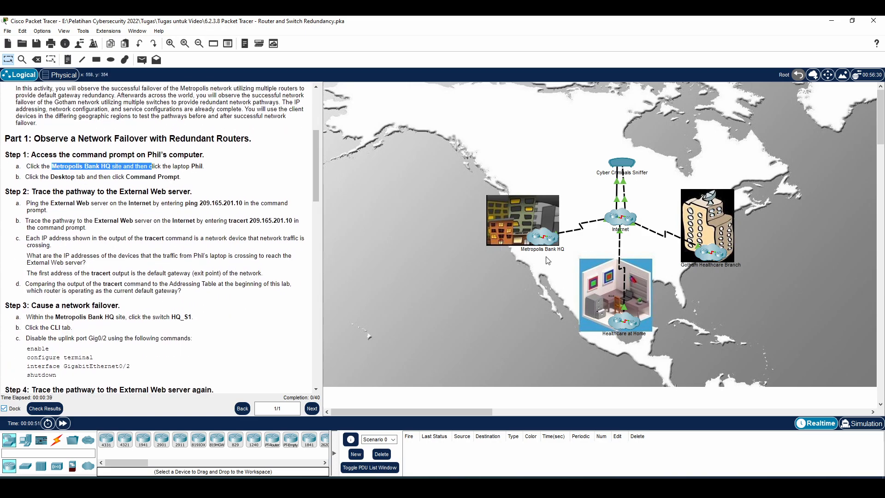
{"action": "left_click", "coordinate": [546, 240]}
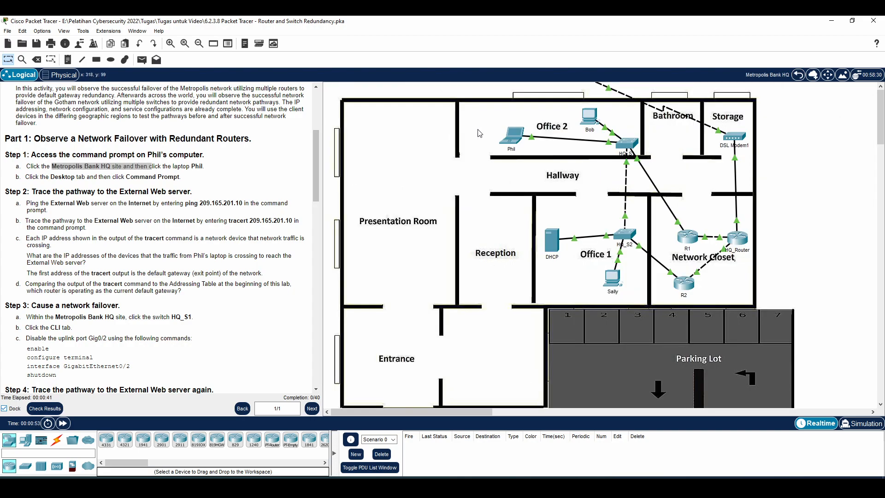
{"action": "left_click", "coordinate": [515, 140]}
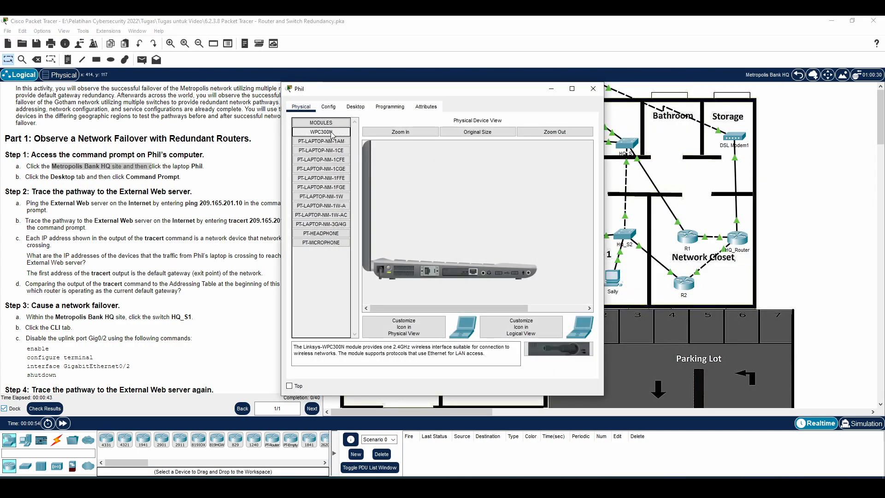
{"action": "left_click", "coordinate": [361, 111]}
{"action": "left_click", "coordinate": [494, 162]}
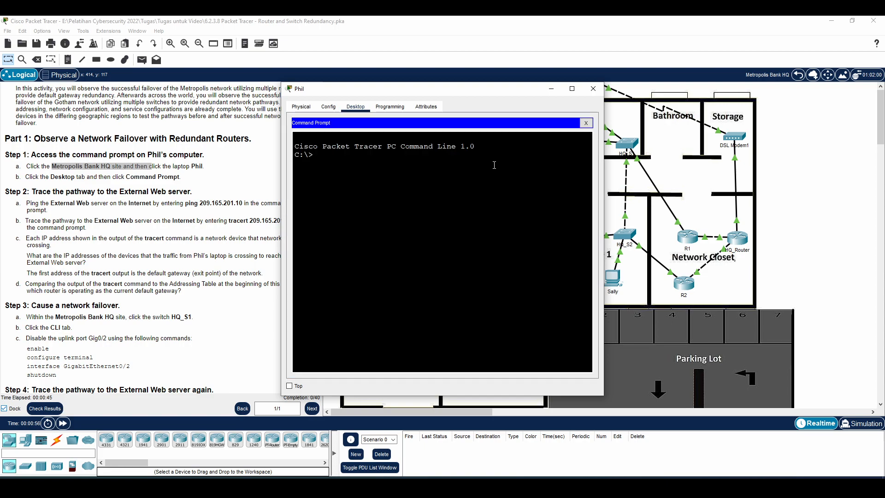
{"action": "left_click_drag", "start_coordinate": [339, 92], "coordinate": [395, 109]}
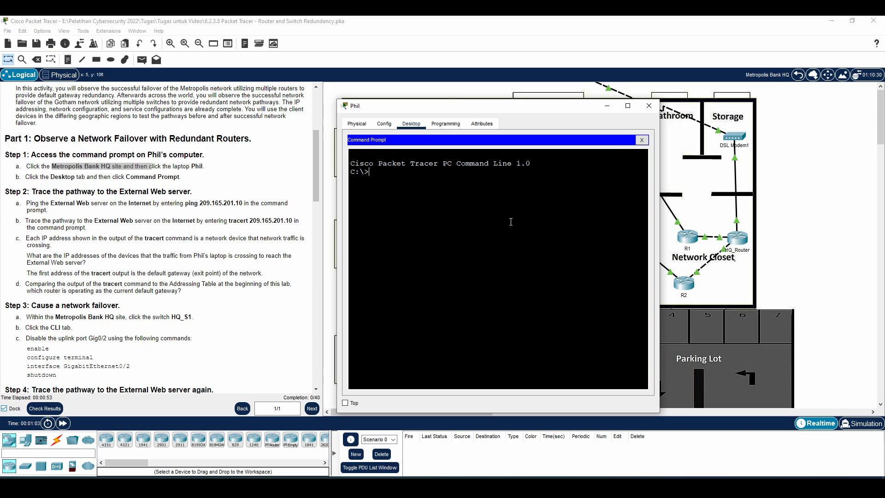
{"action": "type", "text": "ping"}
{"action": "key", "text": "BackSpace"}
{"action": "key", "text": "BackSpace"}
{"action": "key", "text": "BackSpace"}
{"action": "type", "text": "65.20"}
{"action": "key", "text": "Return"}
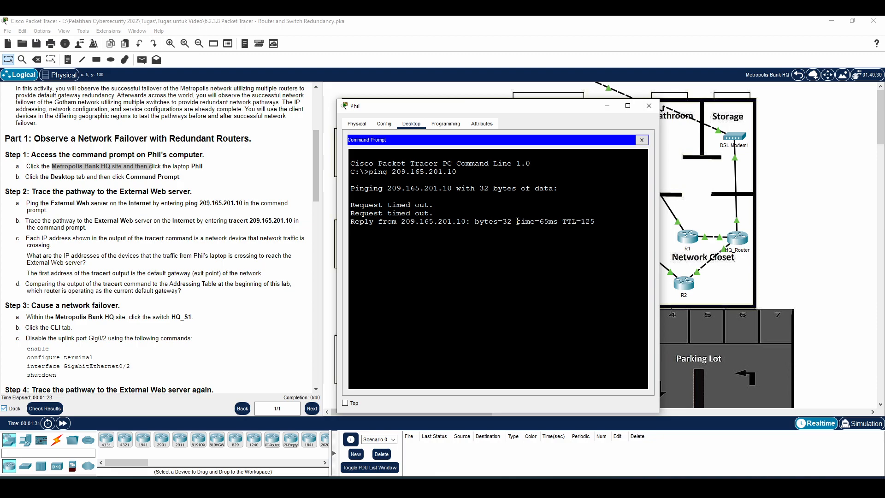
{"action": "key", "text": "Up"}
{"action": "key", "text": "Return"}
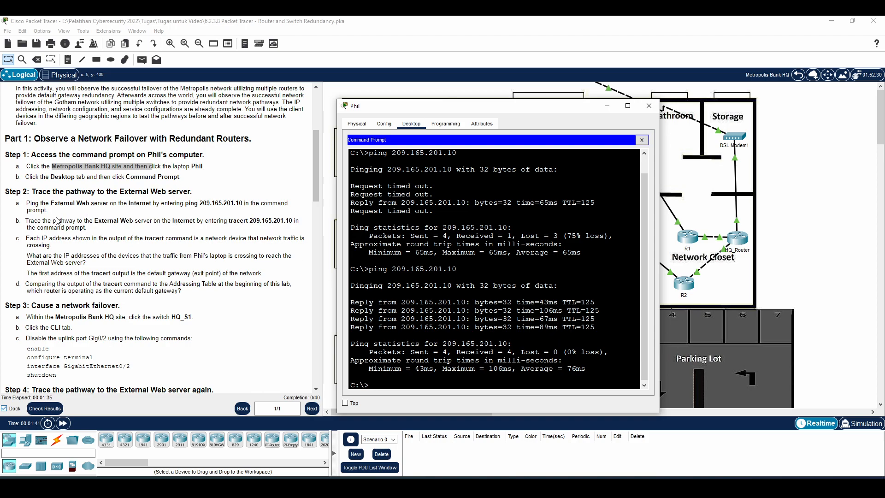
{"action": "left_click_drag", "start_coordinate": [98, 219], "coordinate": [291, 221]}
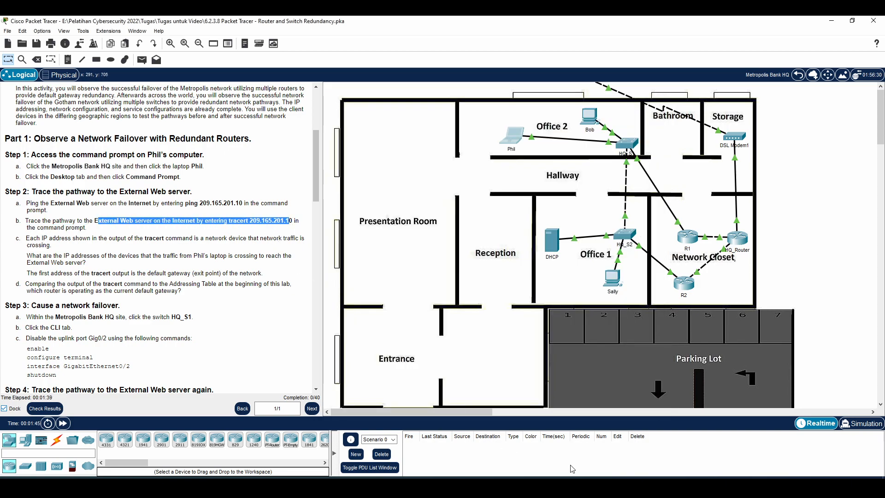
{"action": "left_click", "coordinate": [635, 484]}
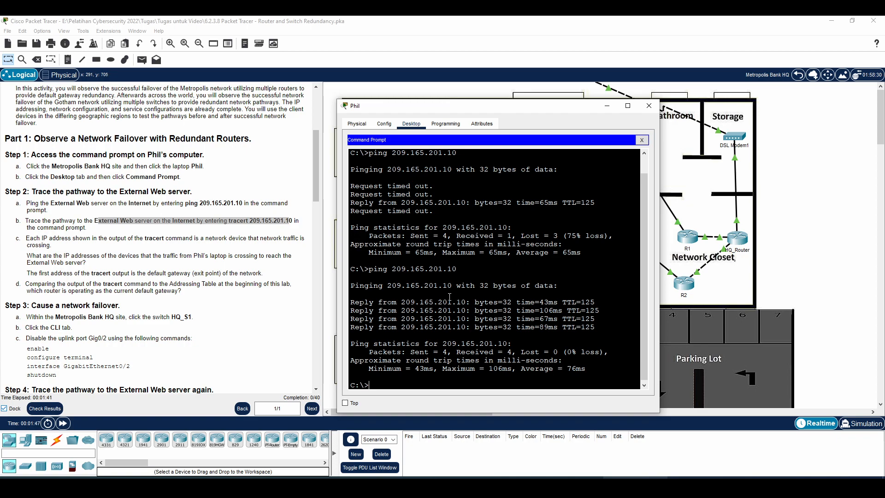
{"action": "type", "text": "tracert 209.165.201.10"}
{"action": "key", "text": "Return"}
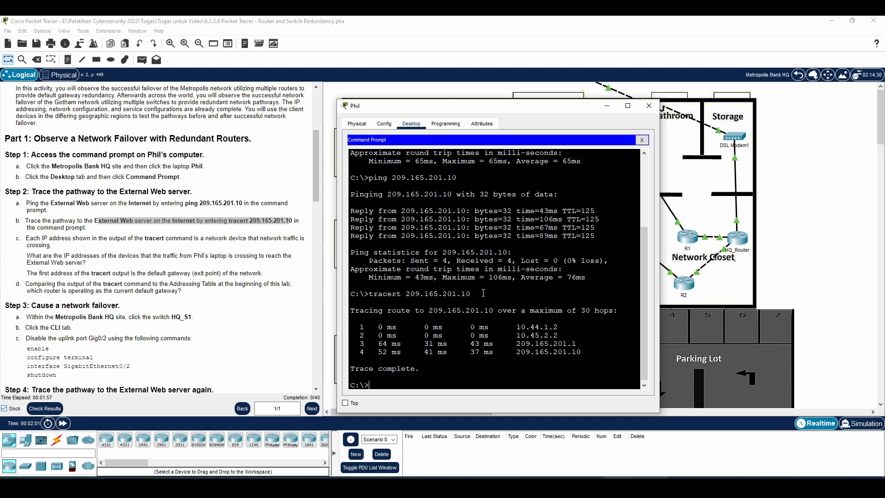
{"action": "left_click_drag", "start_coordinate": [516, 327], "coordinate": [559, 328]}
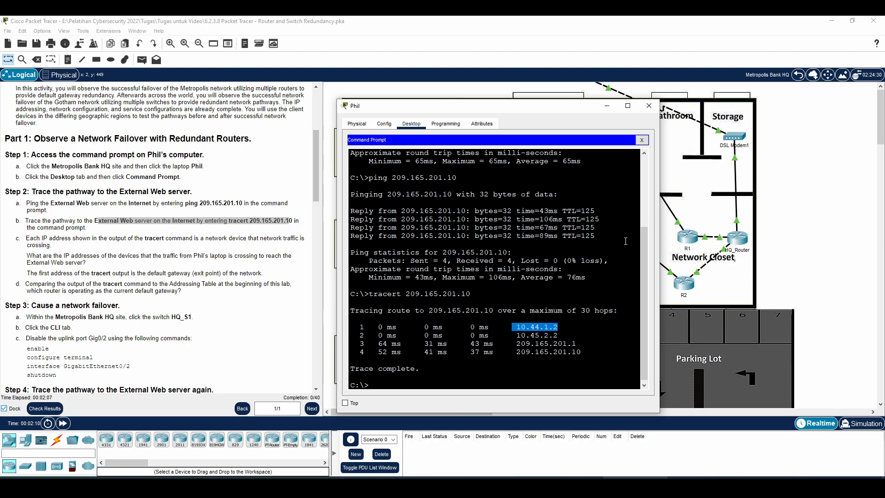
{"action": "left_click_drag", "start_coordinate": [516, 335], "coordinate": [544, 346]}
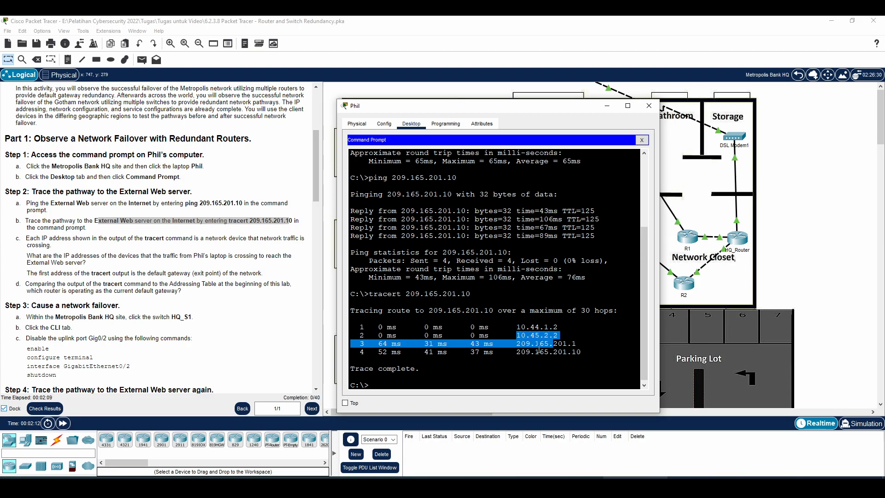
{"action": "left_click", "coordinate": [525, 344]}
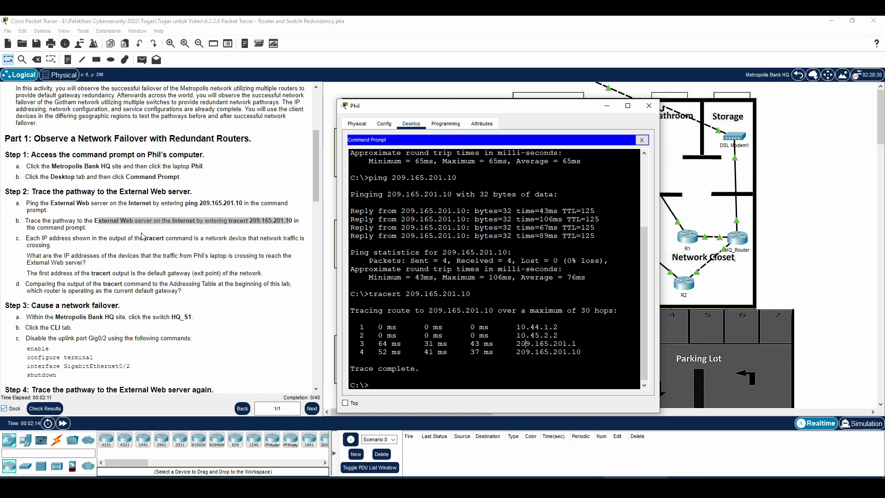
Step: Read Step 2c on the devices crossed and the default gateway, and check the hop addresses in the tracert output
{"action": "left_click_drag", "start_coordinate": [56, 239], "coordinate": [267, 247]}
{"action": "left_click", "coordinate": [168, 238]}
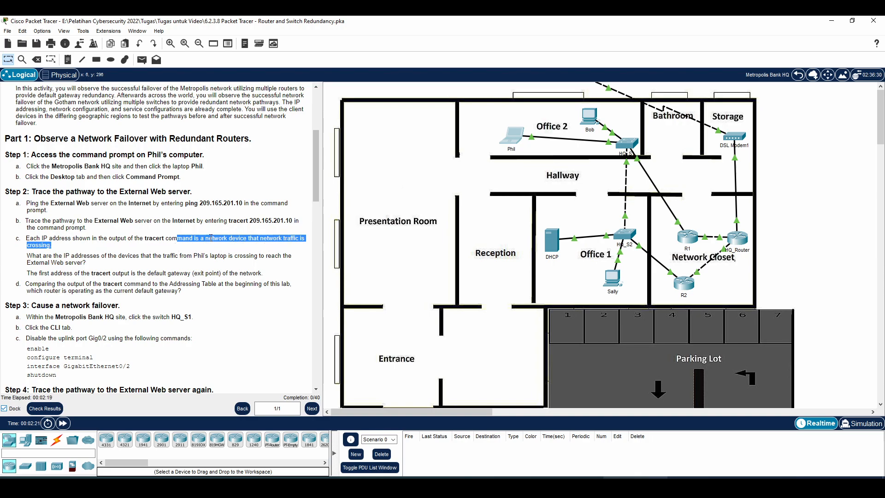
{"action": "left_click", "coordinate": [244, 277]}
{"action": "left_click_drag", "start_coordinate": [229, 238], "coordinate": [128, 244]}
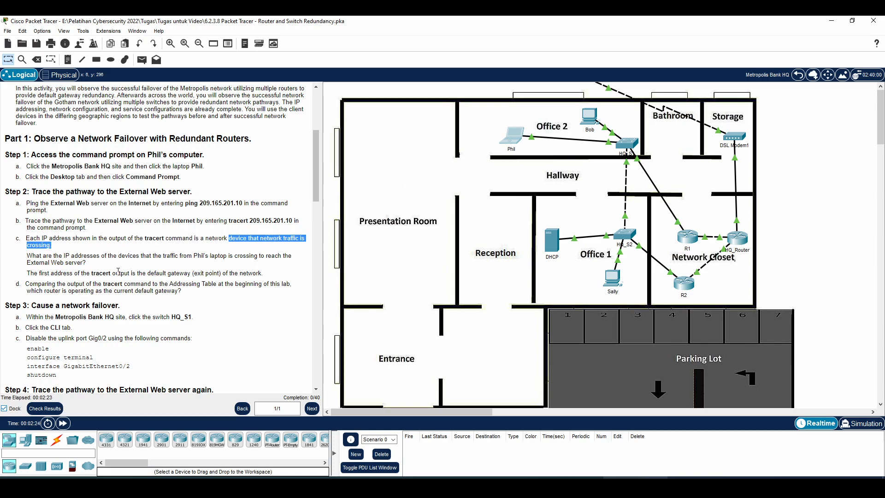
{"action": "left_click_drag", "start_coordinate": [31, 255], "coordinate": [87, 262]}
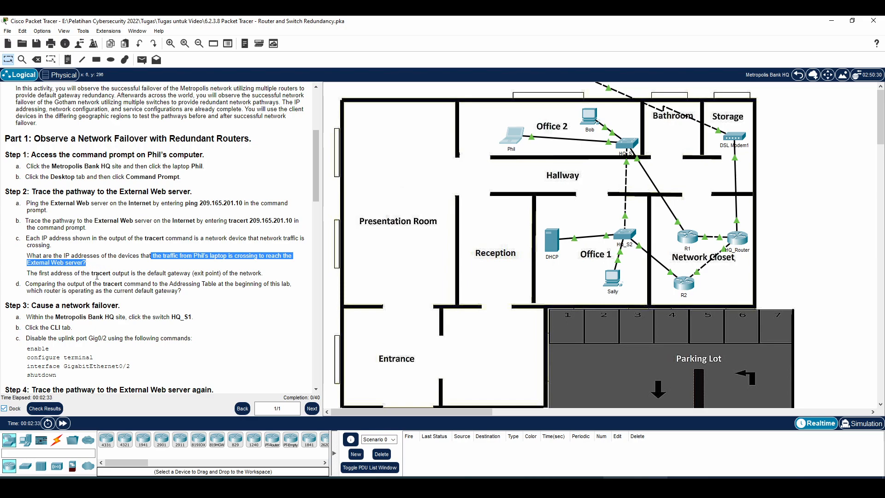
{"action": "left_click_drag", "start_coordinate": [47, 274], "coordinate": [136, 256]}
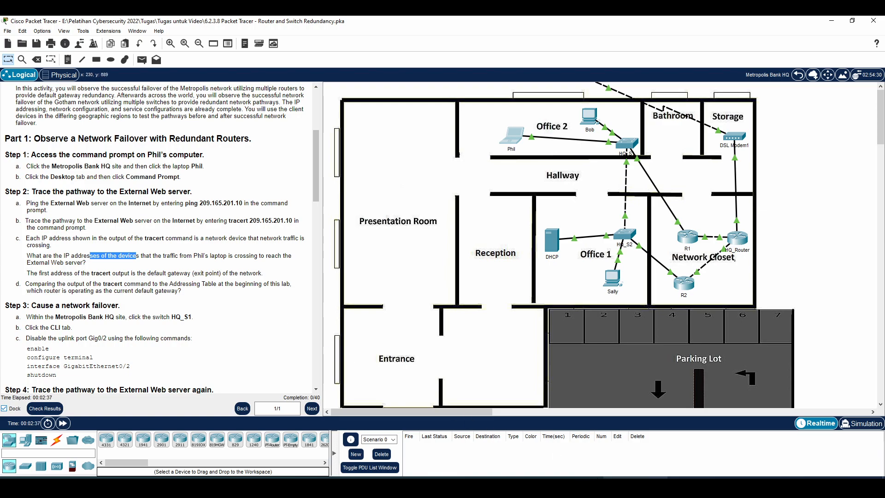
{"action": "left_click", "coordinate": [691, 486]}
{"action": "left_click_drag", "start_coordinate": [515, 328], "coordinate": [564, 359]}
{"action": "left_click", "coordinate": [523, 343]}
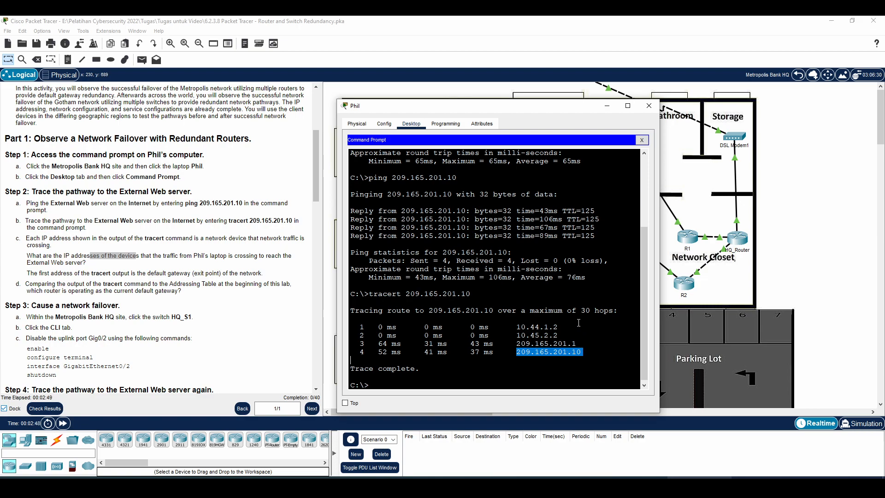
{"action": "left_click_drag", "start_coordinate": [49, 274], "coordinate": [208, 274]}
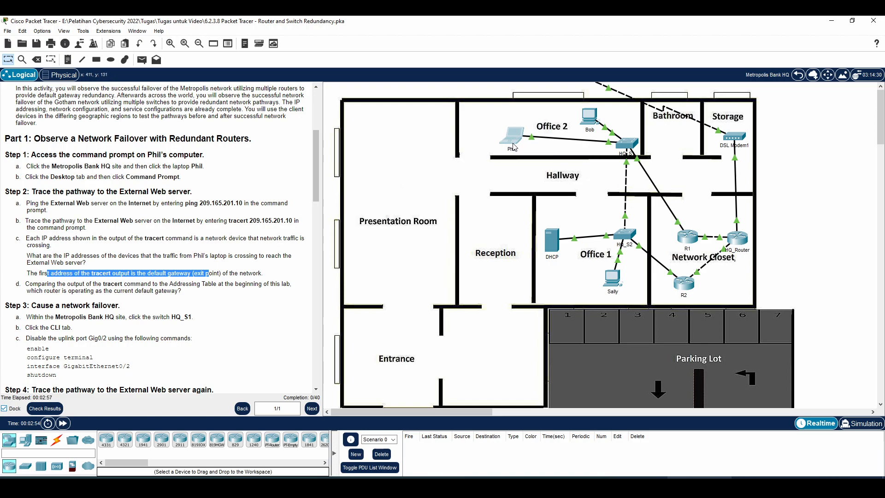
{"action": "key", "text": "ctrl+shift+3"}
{"action": "mouse_move", "coordinate": [520, 119]}
{"action": "left_mouse_down"}
{"action": "mouse_move", "coordinate": [494, 156]}
{"action": "mouse_move", "coordinate": [520, 116]}
{"action": "left_mouse_up"}
{"action": "mouse_move", "coordinate": [538, 149]}
{"action": "left_mouse_down"}
{"action": "mouse_move", "coordinate": [596, 159]}
{"action": "mouse_move", "coordinate": [647, 206]}
{"action": "mouse_move", "coordinate": [666, 239]}
{"action": "mouse_move", "coordinate": [659, 242]}
{"action": "left_mouse_up"}
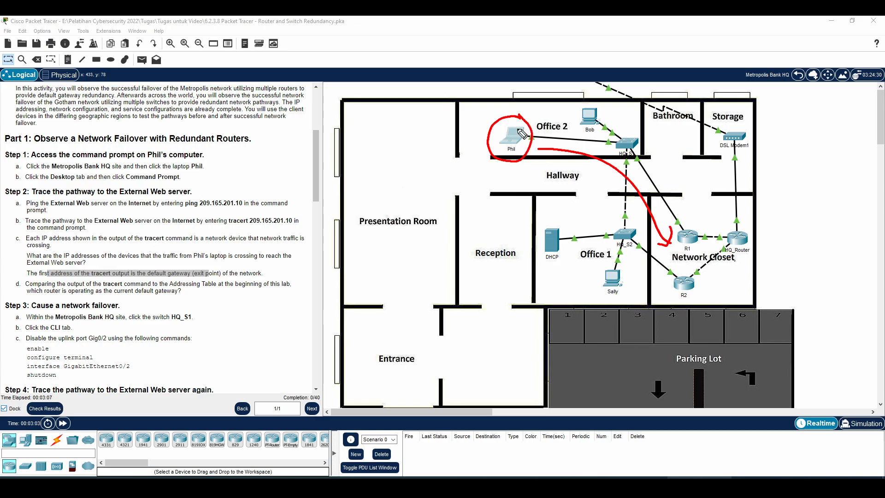
{"action": "mouse_move", "coordinate": [706, 229]}
{"action": "left_mouse_down"}
{"action": "mouse_move", "coordinate": [669, 239]}
{"action": "mouse_move", "coordinate": [712, 245]}
{"action": "mouse_move", "coordinate": [697, 233]}
{"action": "left_mouse_up"}
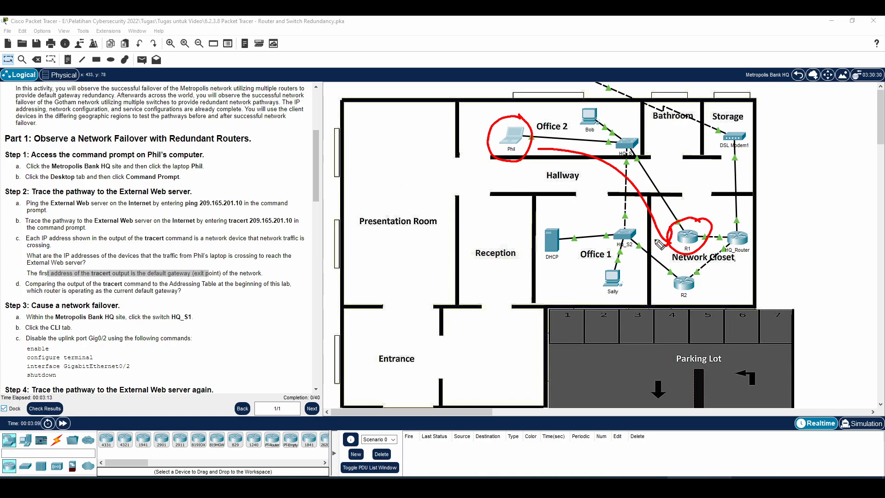
{"action": "key", "text": "e"}
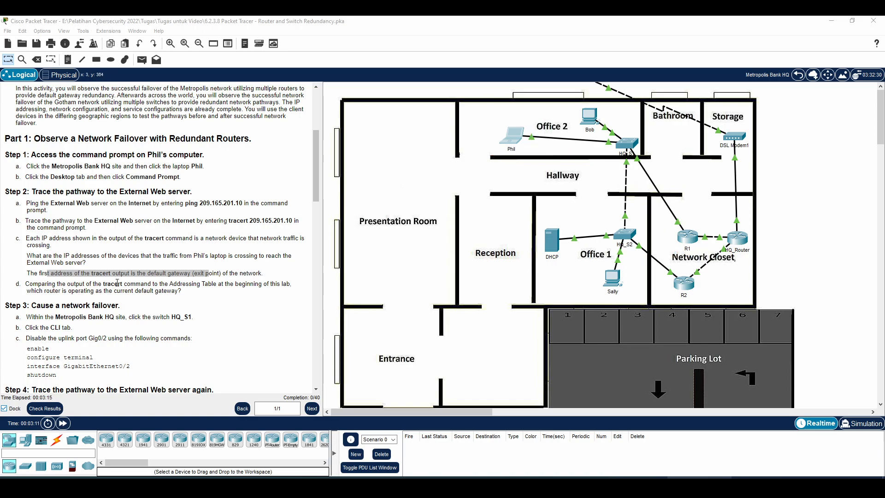
Step: Read Step 2d and place Phil's tracert output beside the Addressing Table to compare the router addresses
{"action": "left_click", "coordinate": [54, 285]}
{"action": "left_click_drag", "start_coordinate": [55, 286], "coordinate": [207, 294]}
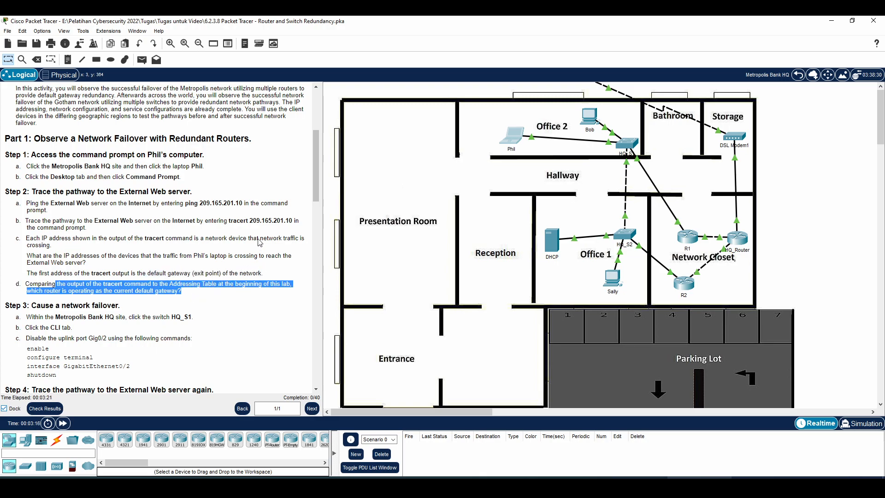
{"action": "scroll", "coordinate": [305, 193], "scroll_direction": "up", "scroll_amount": 6}
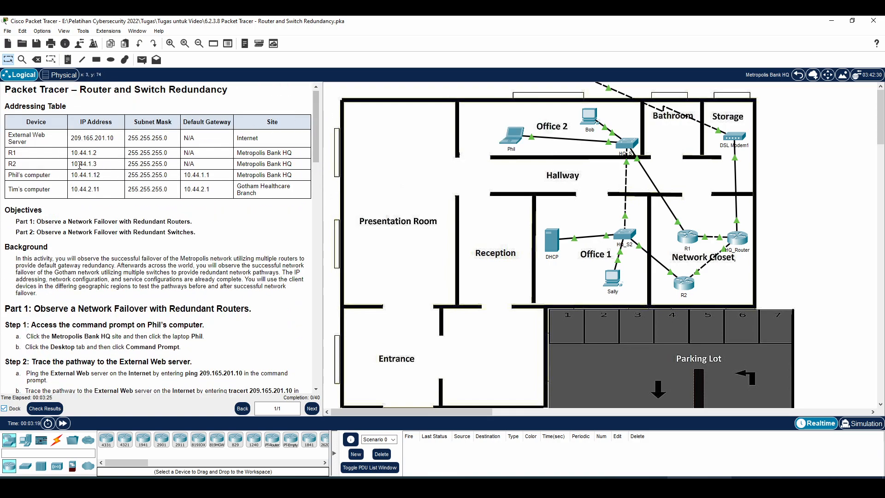
{"action": "left_click_drag", "start_coordinate": [72, 175], "coordinate": [101, 175]}
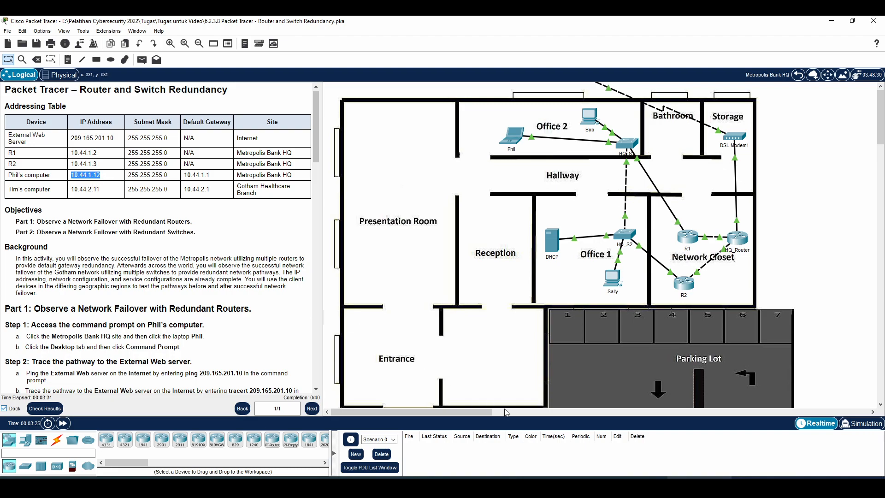
{"action": "key", "text": "alt+Tab"}
{"action": "left_click_drag", "start_coordinate": [449, 109], "coordinate": [342, 46]}
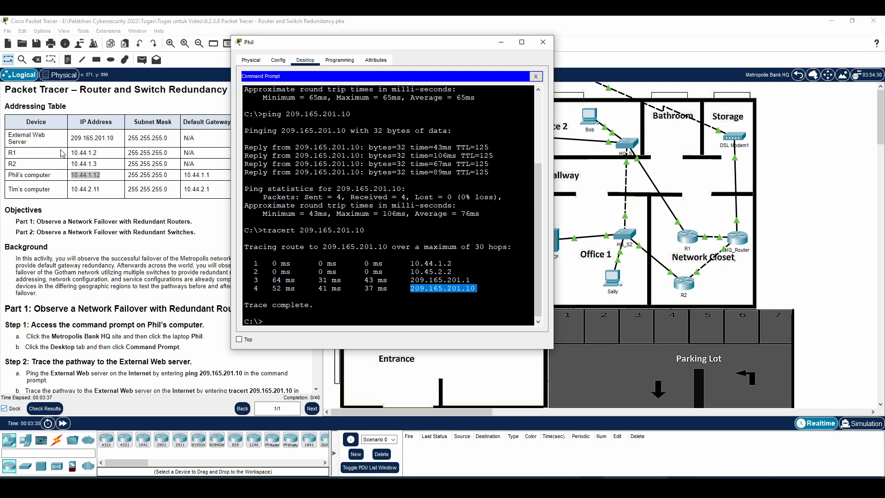
Step: Compare R1's address in the Addressing Table with the hop addresses in Phil's tracert output
{"action": "left_click_drag", "start_coordinate": [71, 153], "coordinate": [97, 154]}
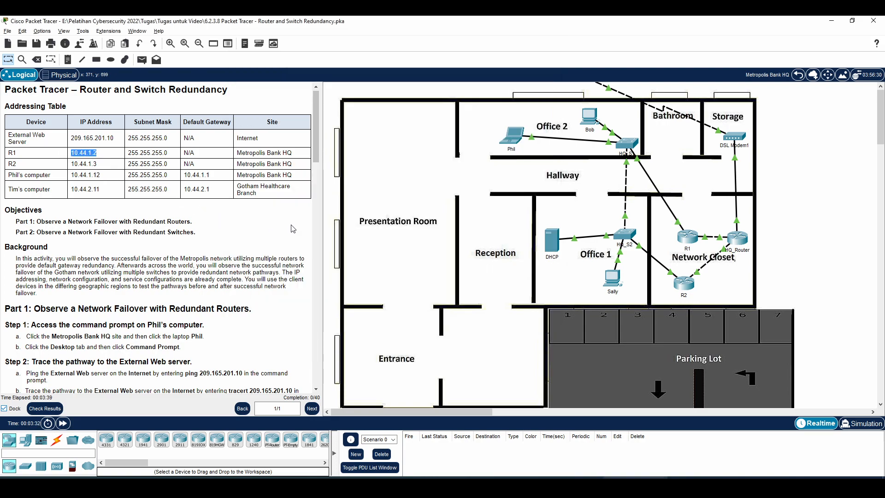
{"action": "key", "text": "alt+Tab"}
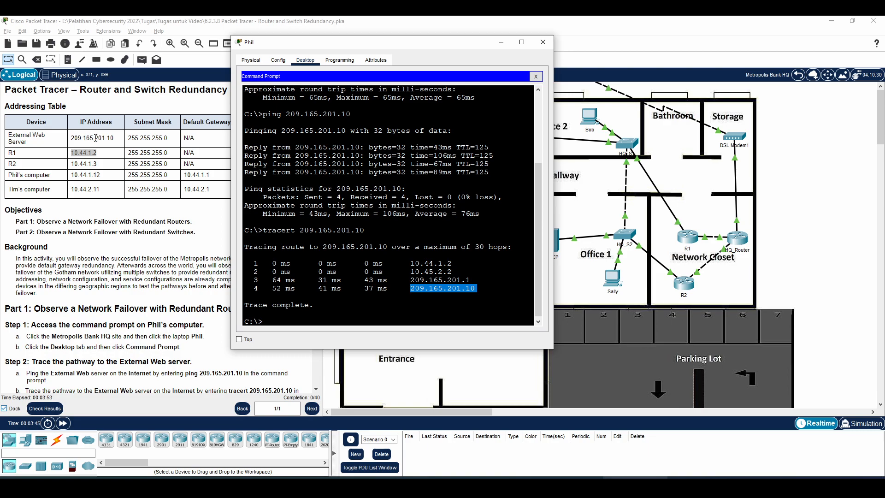
{"action": "left_click_drag", "start_coordinate": [176, 272], "coordinate": [179, 273]}
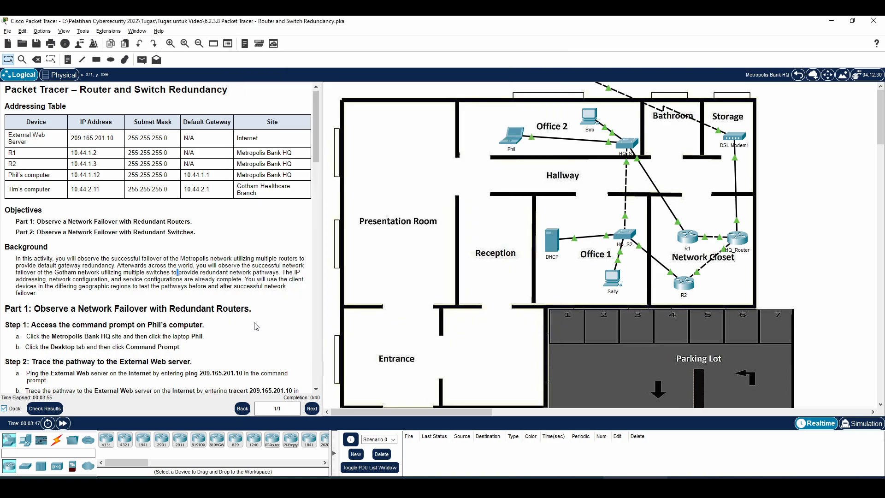
Step: Read the Step 3 instructions on causing a network failover and open the command line of switch HQ_S1
{"action": "left_click_drag", "start_coordinate": [315, 155], "coordinate": [314, 225]}
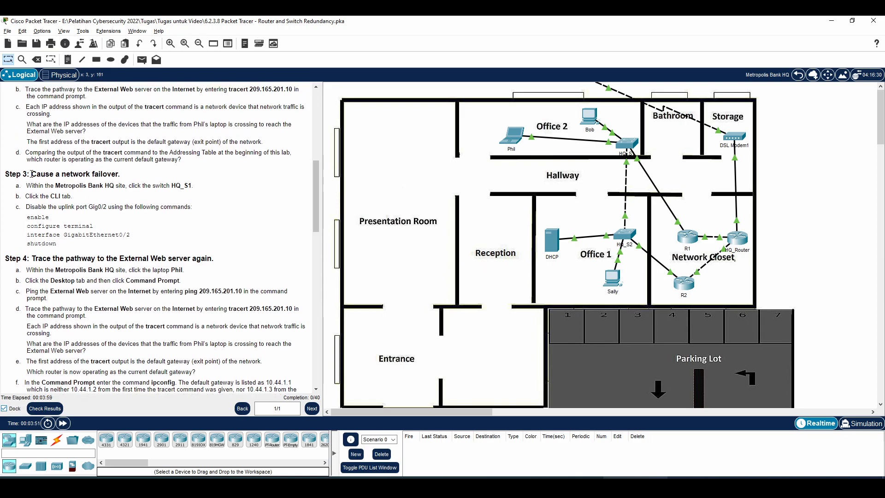
{"action": "left_click_drag", "start_coordinate": [34, 174], "coordinate": [127, 179]}
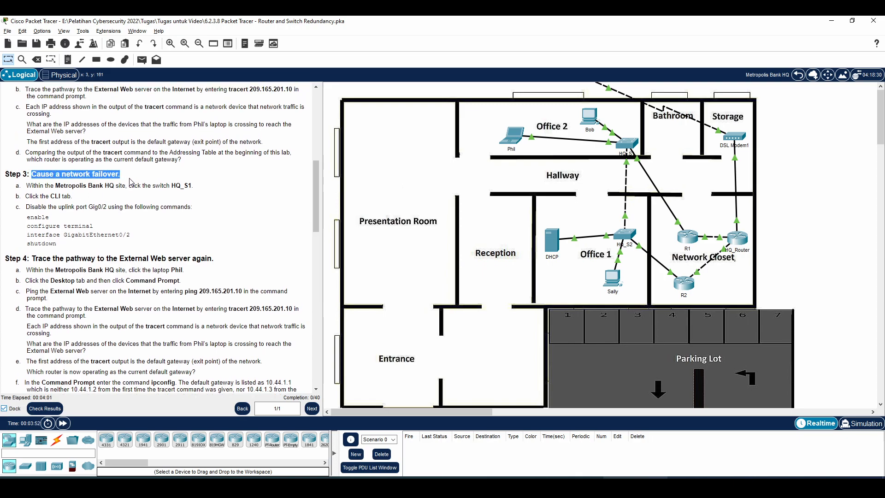
{"action": "left_click_drag", "start_coordinate": [35, 185], "coordinate": [120, 186]}
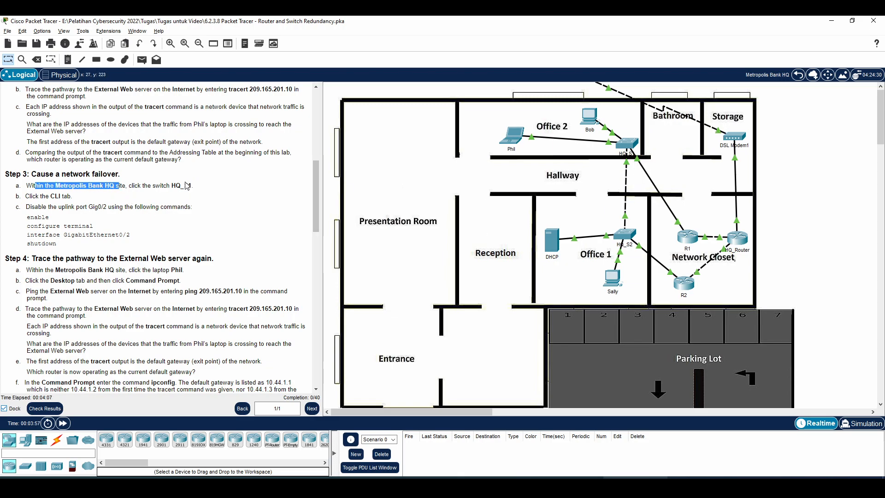
{"action": "left_click_drag", "start_coordinate": [172, 185], "coordinate": [194, 186]}
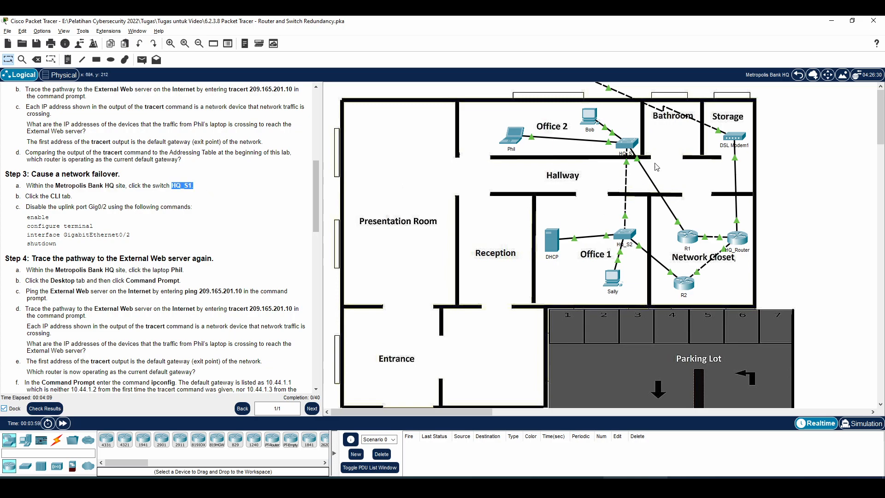
{"action": "left_click", "coordinate": [633, 148]}
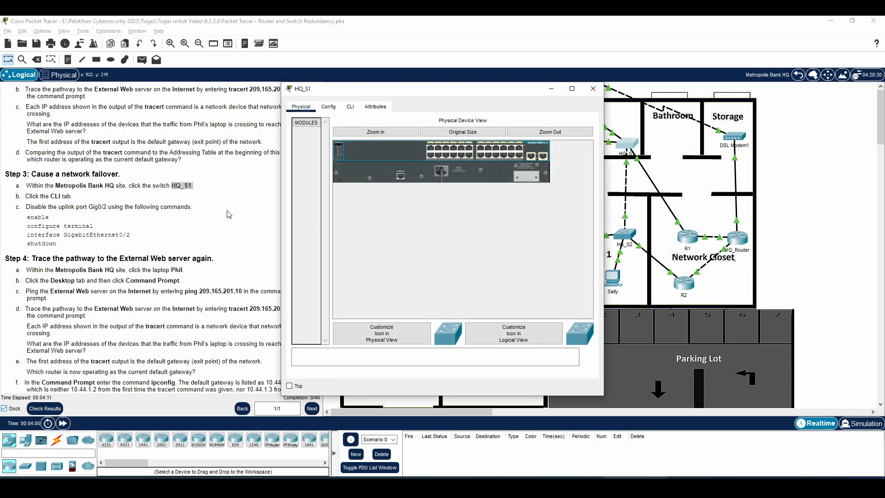
{"action": "left_click", "coordinate": [350, 108]}
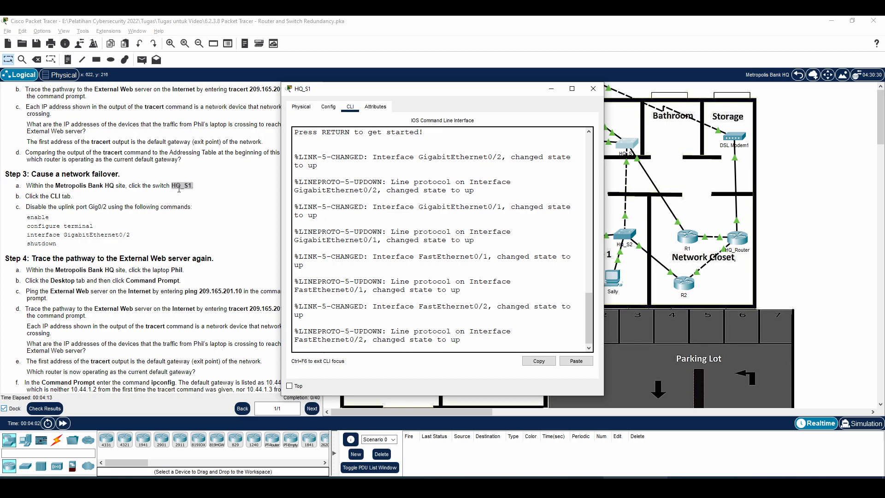
Step: Check the port named in Step 3c, and enter privileged EXEC and global configuration mode on HQ_S1
{"action": "left_click_drag", "start_coordinate": [93, 206], "coordinate": [122, 207]}
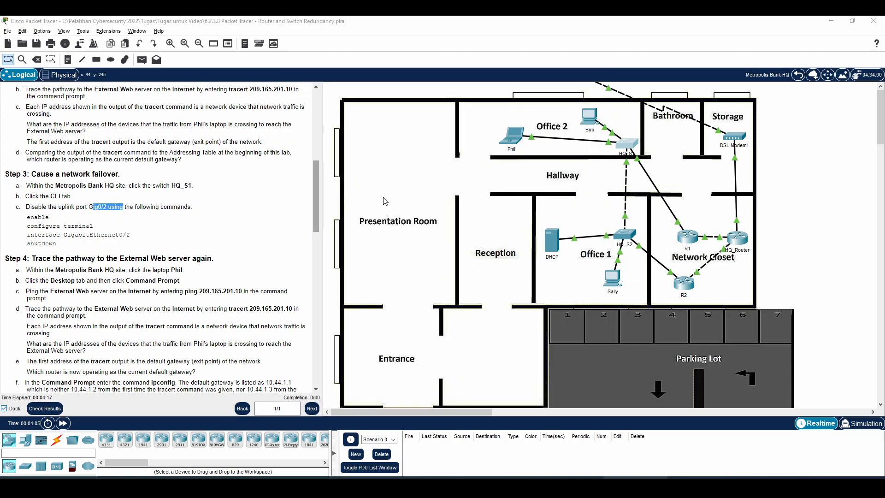
{"action": "key", "text": "alt+Tab"}
{"action": "key", "text": "Return"}
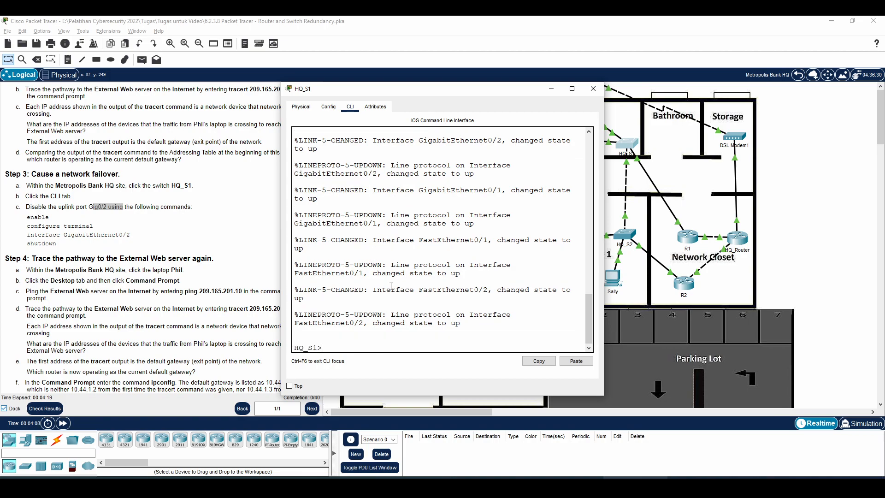
{"action": "type", "text": "en"}
{"action": "key", "text": "Return"}
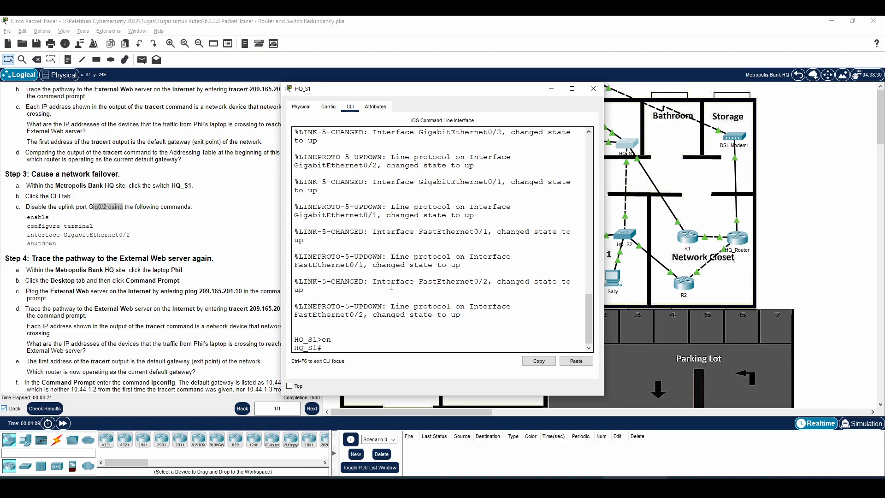
{"action": "type", "text": "conf ter"}
{"action": "key", "text": "Return"}
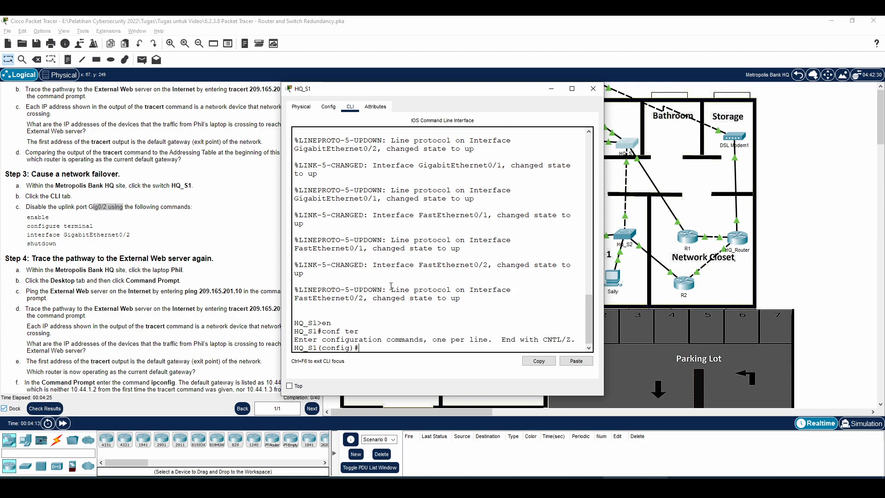
Step: Shut down interface GigabitEthernet0/2 on switch HQ_S1
{"action": "type", "text": "int gig0/2"}
{"action": "key", "text": "Return"}
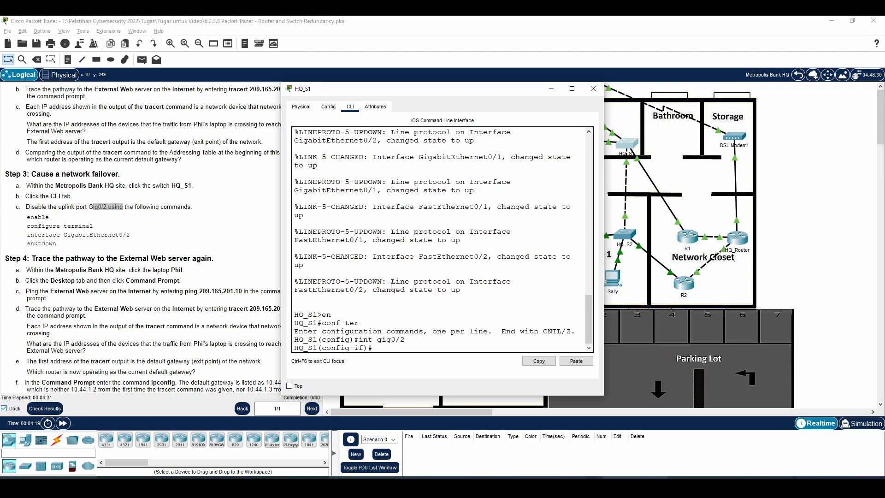
{"action": "type", "text": "shutd"}
{"action": "key", "text": "Tab"}
{"action": "key", "text": "Return"}
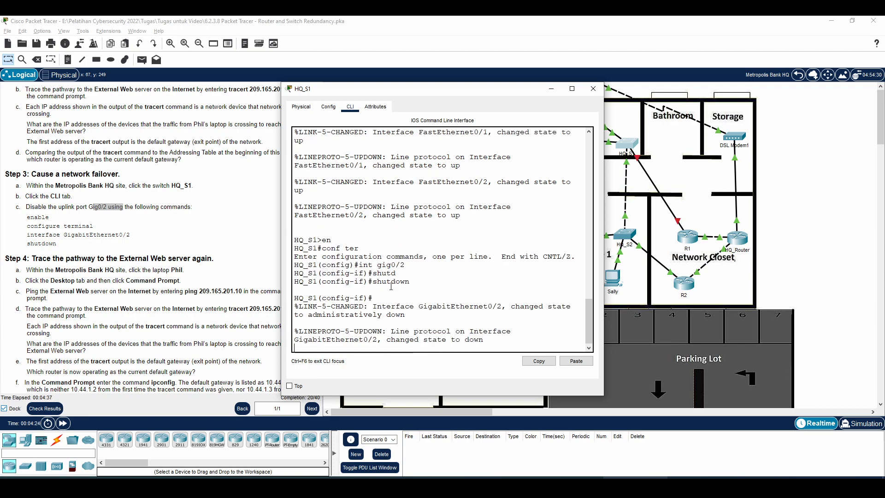
{"action": "key", "text": "Return"}
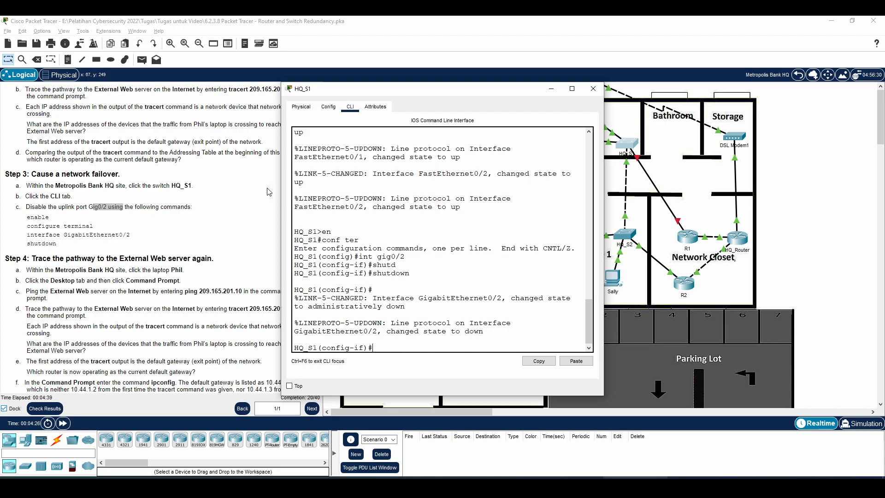
{"action": "left_click", "coordinate": [102, 269]}
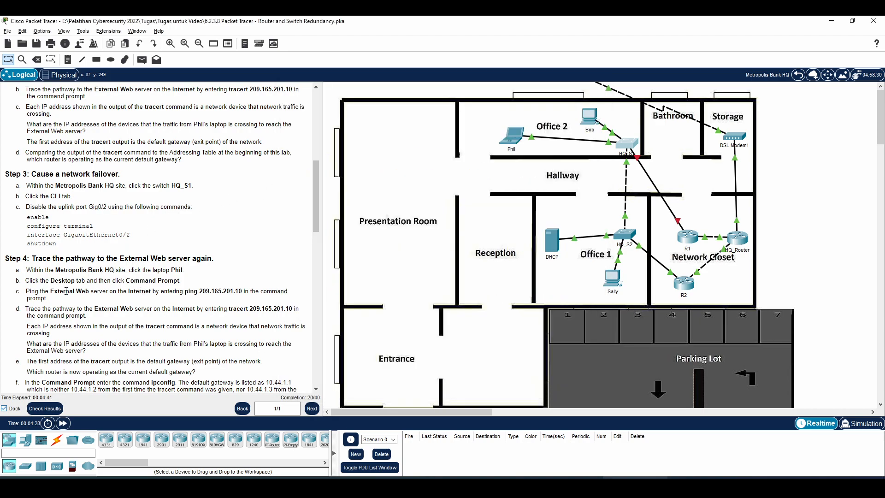
{"action": "left_click_drag", "start_coordinate": [36, 270], "coordinate": [166, 269]}
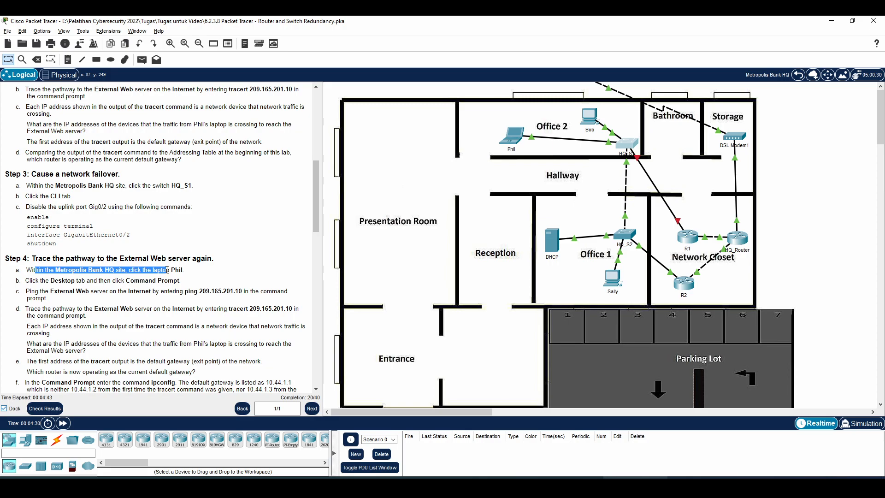
{"action": "left_click", "coordinate": [517, 140]}
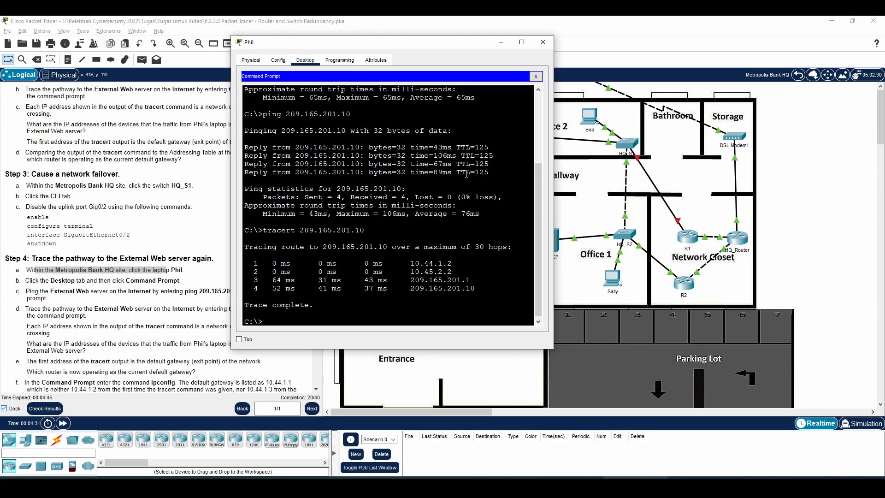
{"action": "left_click_drag", "start_coordinate": [99, 291], "coordinate": [238, 290]}
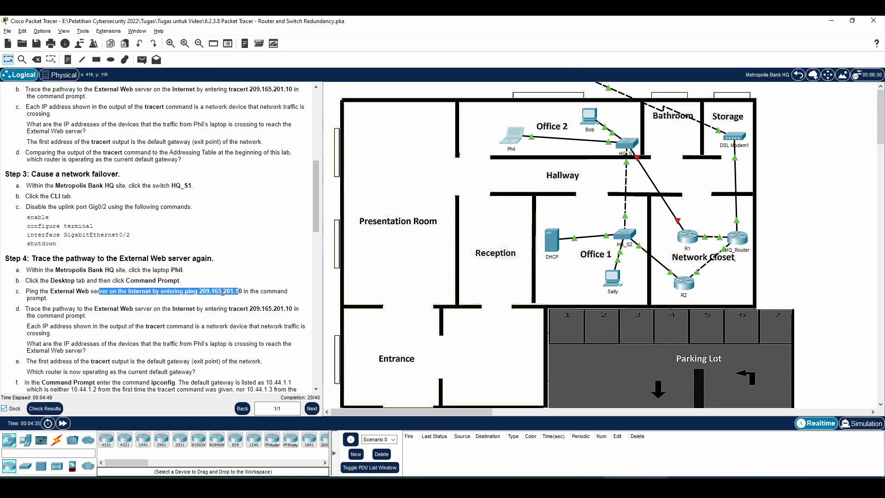
{"action": "key", "text": "alt+Tab"}
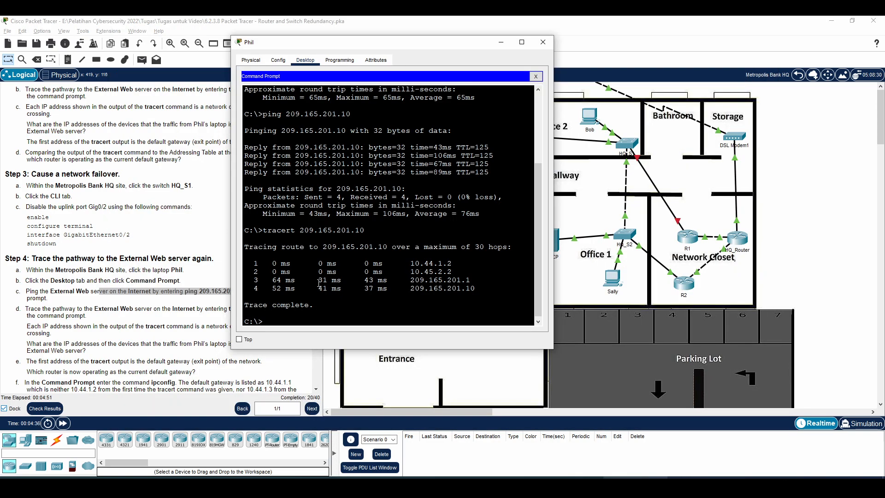
Step: Move Phil's window clear of the instructions and ping the External Web server at 209.165.201.10 from its command prompt
{"action": "key", "text": "Return"}
{"action": "type", "text": "ping"}
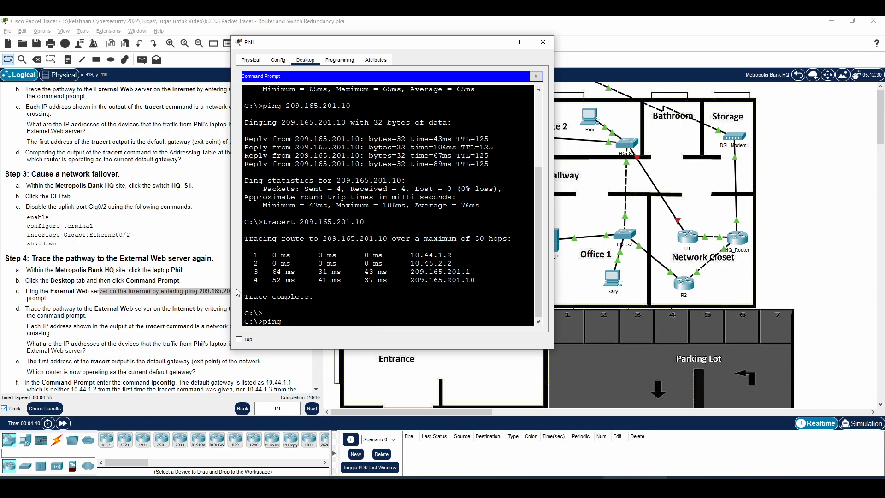
{"action": "left_click", "coordinate": [333, 61]}
{"action": "left_click_drag", "start_coordinate": [342, 41], "coordinate": [524, 94]}
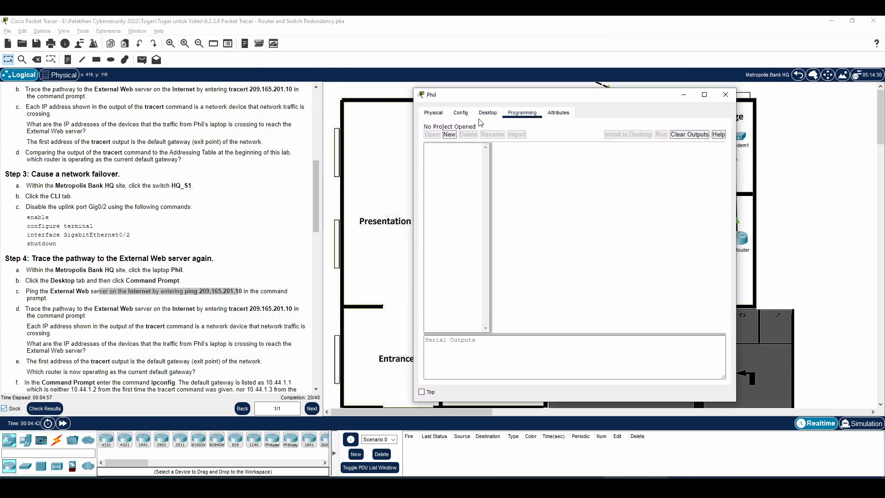
{"action": "left_click", "coordinate": [483, 113]}
{"action": "left_click", "coordinate": [377, 298]}
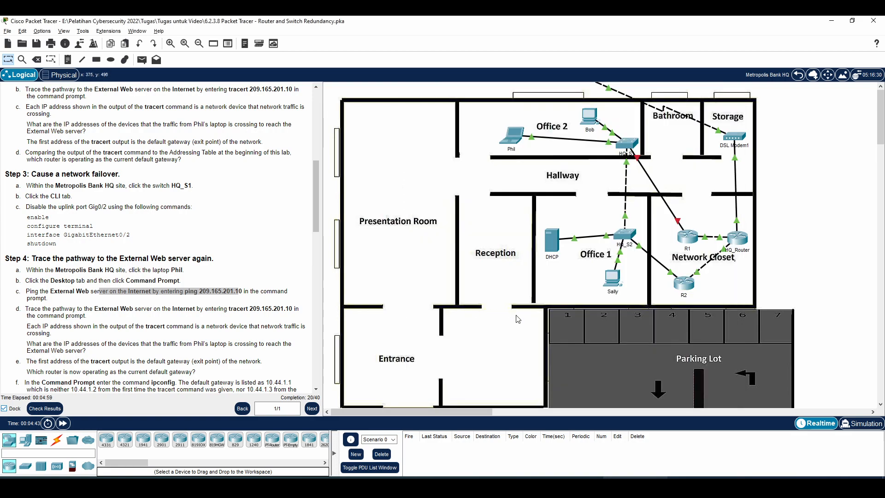
{"action": "left_click", "coordinate": [511, 136]}
{"action": "left_click_drag", "start_coordinate": [637, 294], "coordinate": [529, 296]}
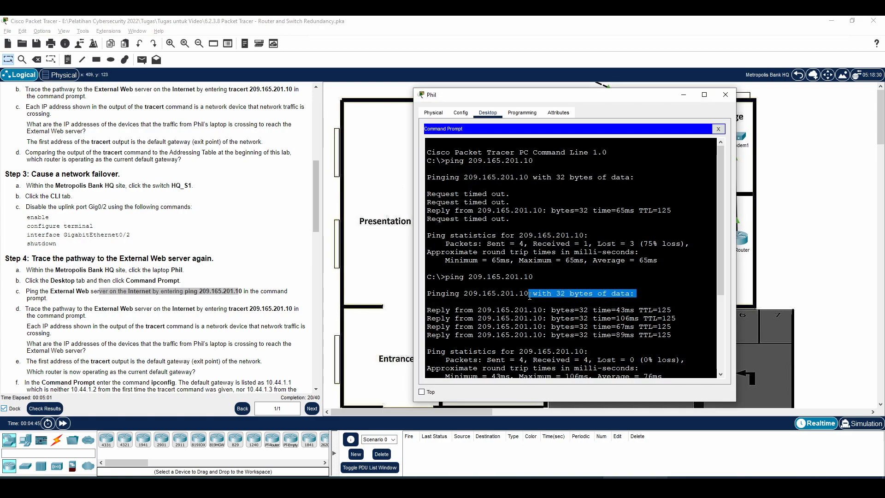
{"action": "type", "text": "ping"}
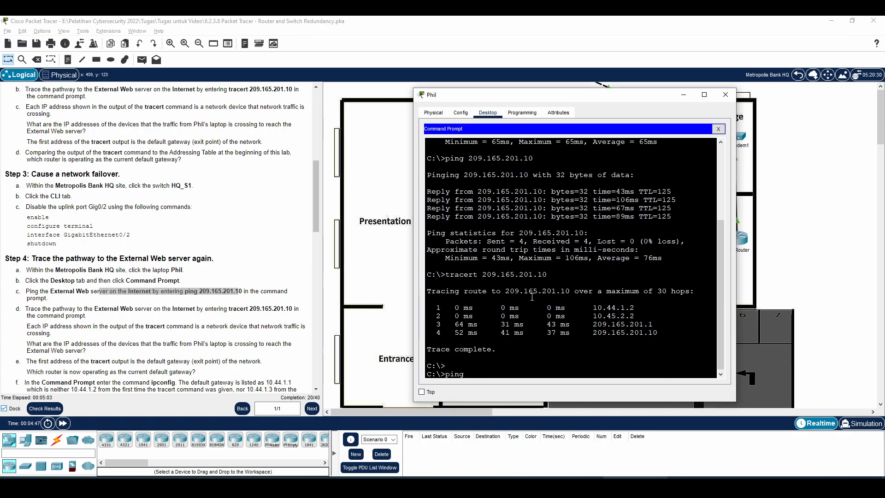
{"action": "type", "text": " f209.165.201.10"}
{"action": "key", "text": "Return"}
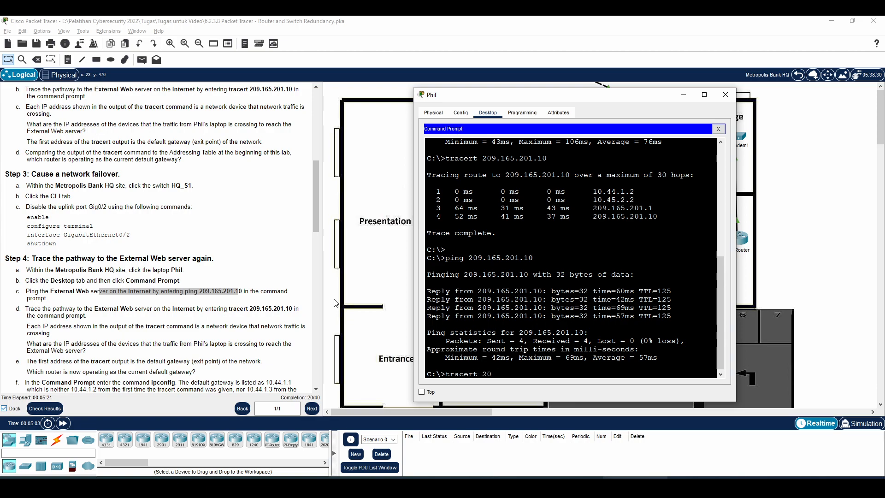
{"action": "type", "text": "201.10"}
{"action": "key", "text": "Return"}
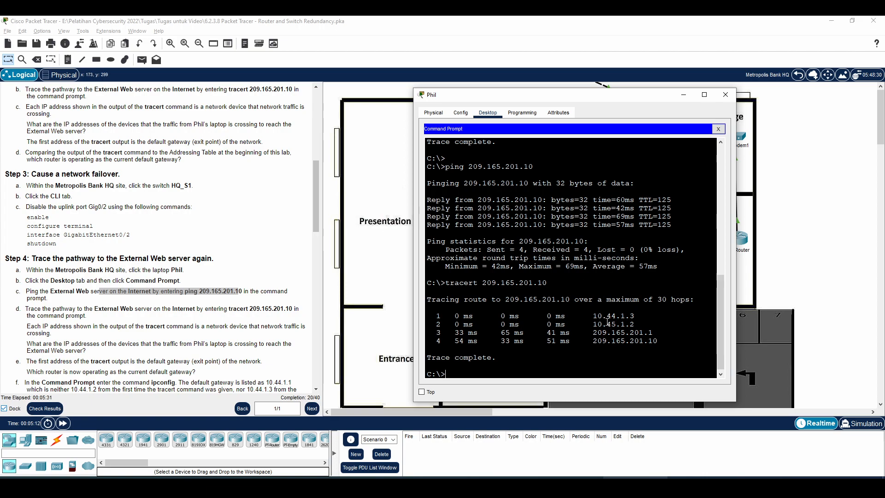
Step: Compare the hop addresses of the tracert outputs from before and after the port shutdown in Phil's command prompt
{"action": "left_click_drag", "start_coordinate": [717, 294], "coordinate": [739, 239]}
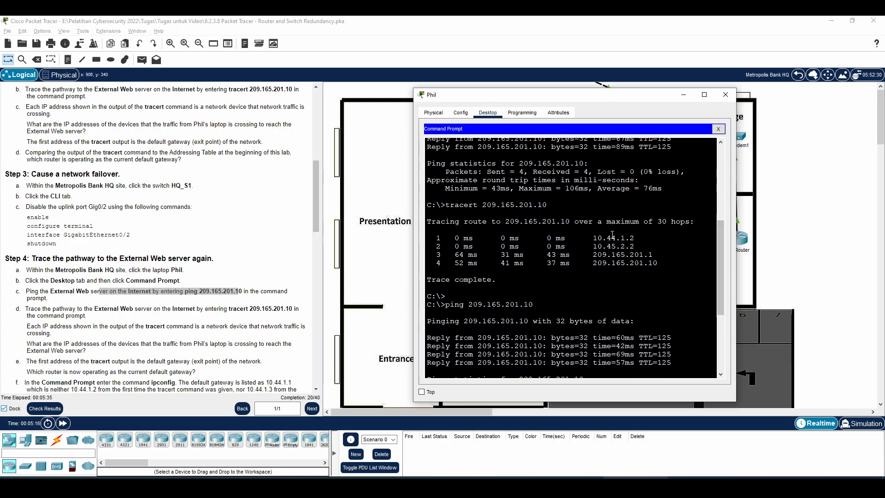
{"action": "double_click", "coordinate": [595, 238]}
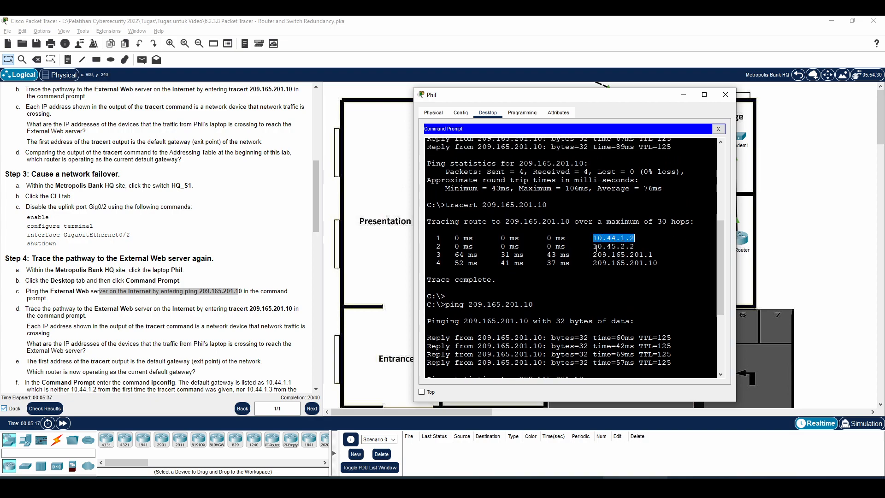
{"action": "left_click_drag", "start_coordinate": [597, 247], "coordinate": [642, 258]}
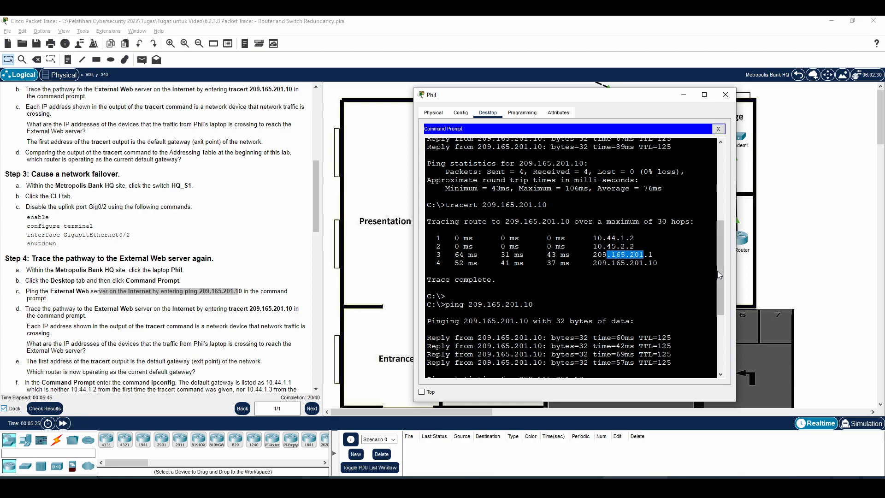
{"action": "left_click_drag", "start_coordinate": [718, 270], "coordinate": [730, 306]}
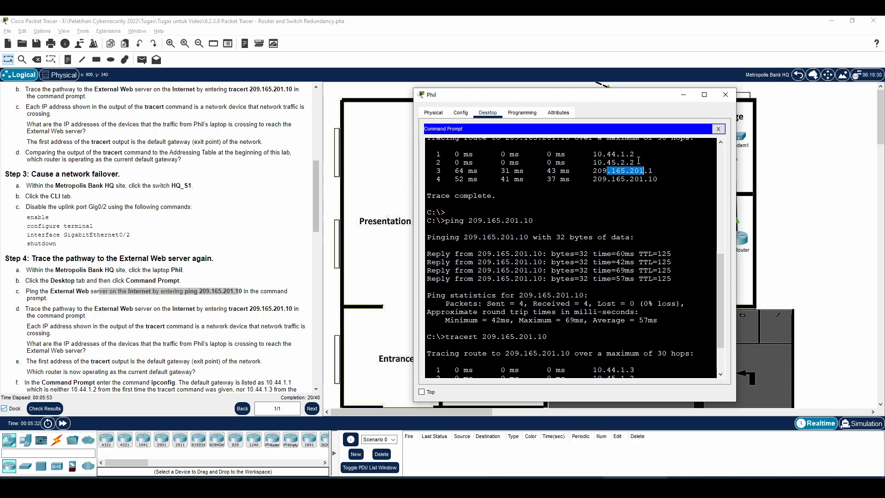
{"action": "left_click", "coordinate": [711, 268]}
{"action": "scroll", "coordinate": [720, 292], "scroll_direction": "down", "scroll_amount": 3}
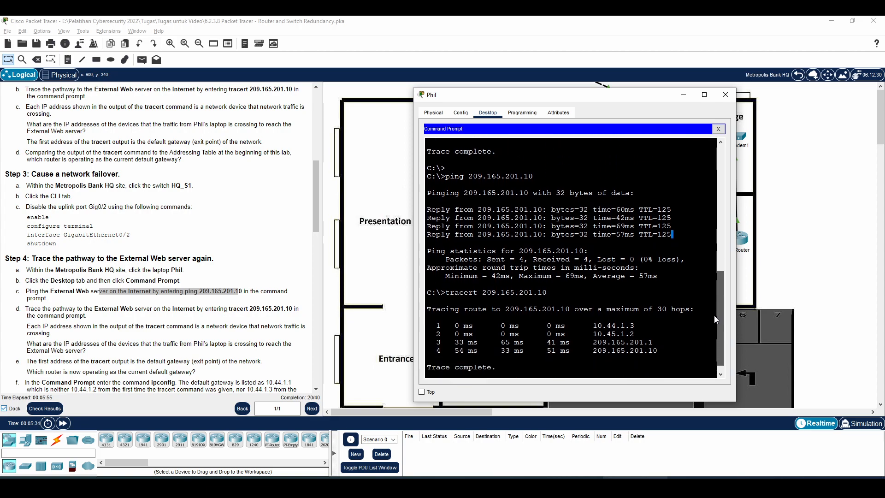
{"action": "left_click_drag", "start_coordinate": [593, 314], "coordinate": [641, 317]}
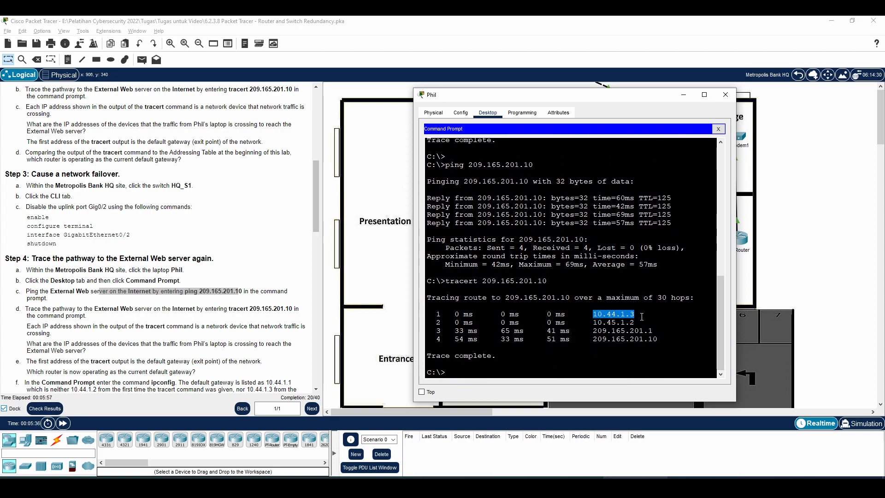
{"action": "mouse_move", "coordinate": [717, 336]}
{"action": "left_mouse_down"}
{"action": "mouse_move", "coordinate": [734, 286]}
{"action": "mouse_move", "coordinate": [733, 329]}
{"action": "left_mouse_up"}
{"action": "left_click", "coordinate": [635, 332]}
{"action": "left_click_drag", "start_coordinate": [594, 345], "coordinate": [632, 346]}
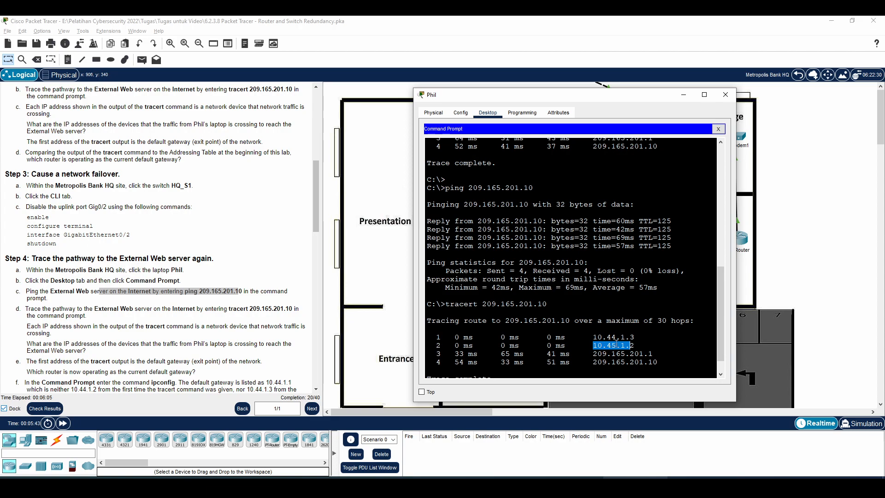
Step: Review the earlier and latest tracert outputs in Phil's command prompt, and return to the Metropolis Bank HQ topology
{"action": "scroll", "coordinate": [718, 336], "scroll_direction": "up", "scroll_amount": 3}
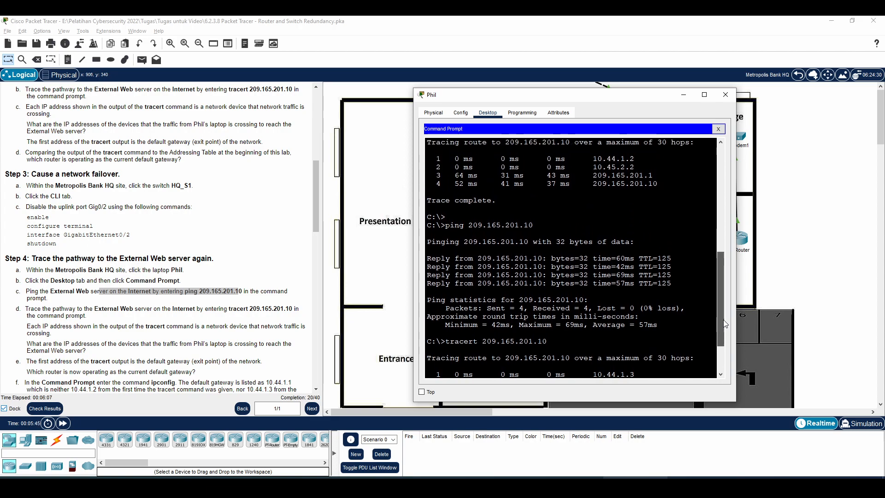
{"action": "left_click_drag", "start_coordinate": [720, 244], "coordinate": [719, 298]}
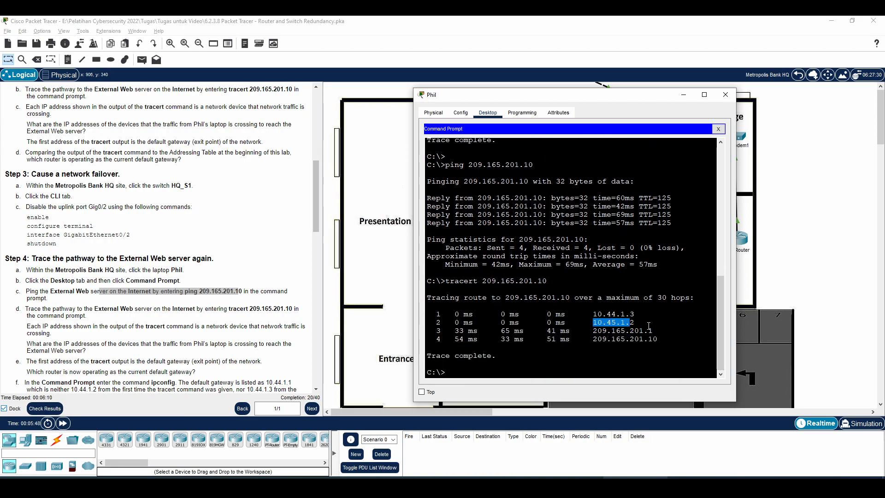
{"action": "left_click", "coordinate": [783, 255]}
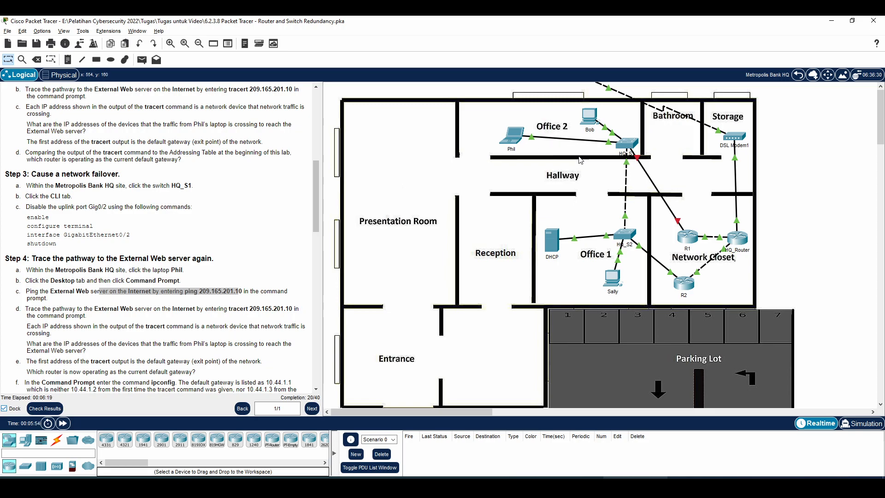
Step: Mark Phil's original path through HQ_S1 towards R1 in red and the failover path through HQ_S2 to R2 in cyan
{"action": "key", "text": "ctrl+shift+3"}
{"action": "mouse_move", "coordinate": [511, 155]}
{"action": "left_mouse_down"}
{"action": "mouse_move", "coordinate": [525, 117]}
{"action": "mouse_move", "coordinate": [523, 158]}
{"action": "mouse_move", "coordinate": [623, 155]}
{"action": "mouse_move", "coordinate": [616, 159]}
{"action": "mouse_move", "coordinate": [636, 167]}
{"action": "mouse_move", "coordinate": [666, 235]}
{"action": "mouse_move", "coordinate": [673, 222]}
{"action": "left_mouse_up"}
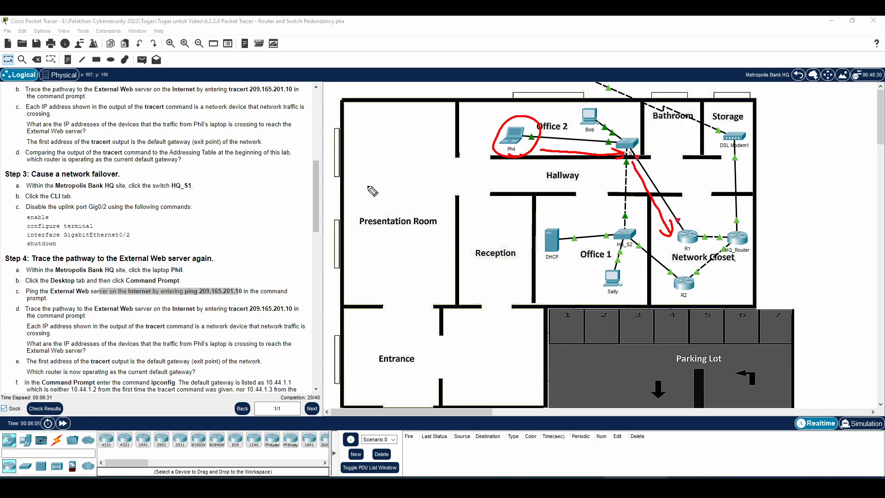
{"action": "mouse_move", "coordinate": [617, 158]}
{"action": "left_mouse_down"}
{"action": "mouse_move", "coordinate": [608, 227]}
{"action": "mouse_move", "coordinate": [630, 221]}
{"action": "mouse_move", "coordinate": [622, 213]}
{"action": "left_mouse_up"}
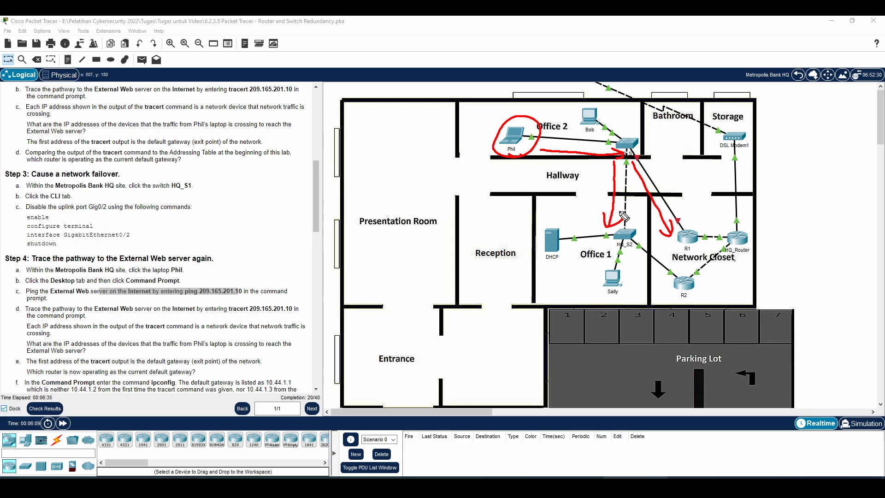
{"action": "key", "text": "ctrl+z"}
{"action": "key", "text": "ctrl+z"}
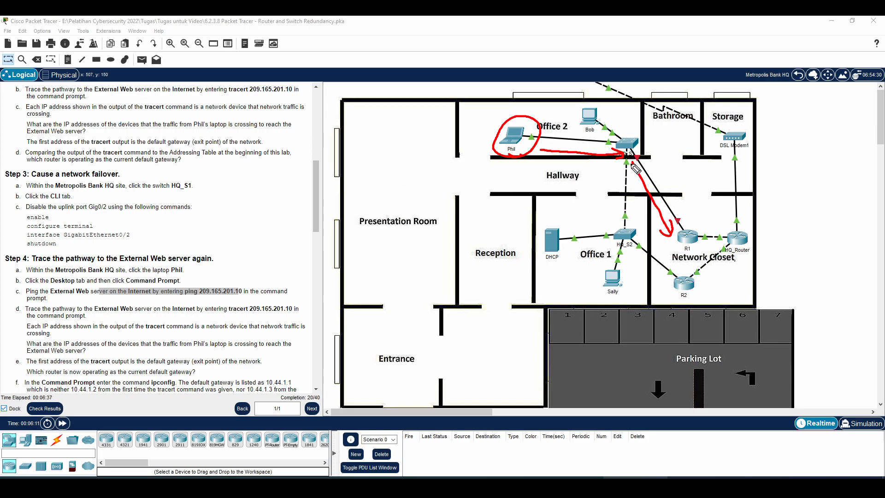
{"action": "mouse_move", "coordinate": [620, 164]}
{"action": "left_mouse_down"}
{"action": "mouse_move", "coordinate": [608, 225]}
{"action": "mouse_move", "coordinate": [619, 215]}
{"action": "left_mouse_up"}
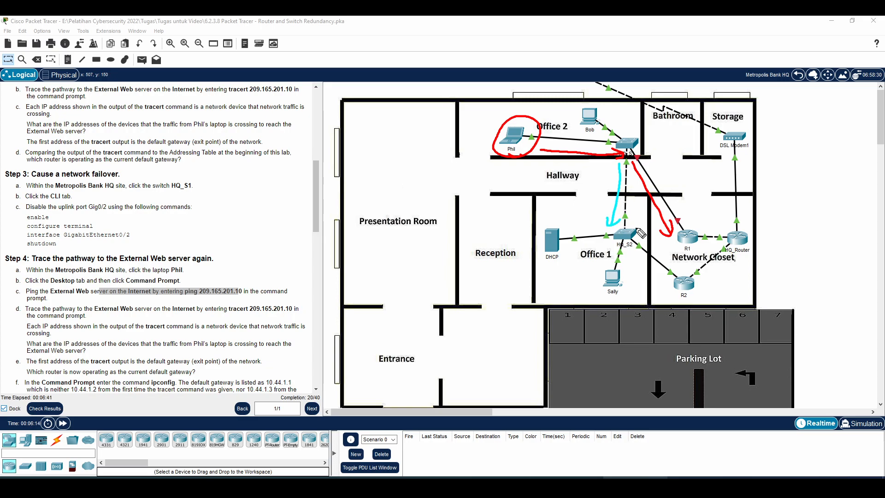
{"action": "mouse_move", "coordinate": [630, 250]}
{"action": "left_mouse_down"}
{"action": "mouse_move", "coordinate": [671, 280]}
{"action": "mouse_move", "coordinate": [656, 277]}
{"action": "mouse_move", "coordinate": [677, 283]}
{"action": "mouse_move", "coordinate": [694, 270]}
{"action": "left_mouse_up"}
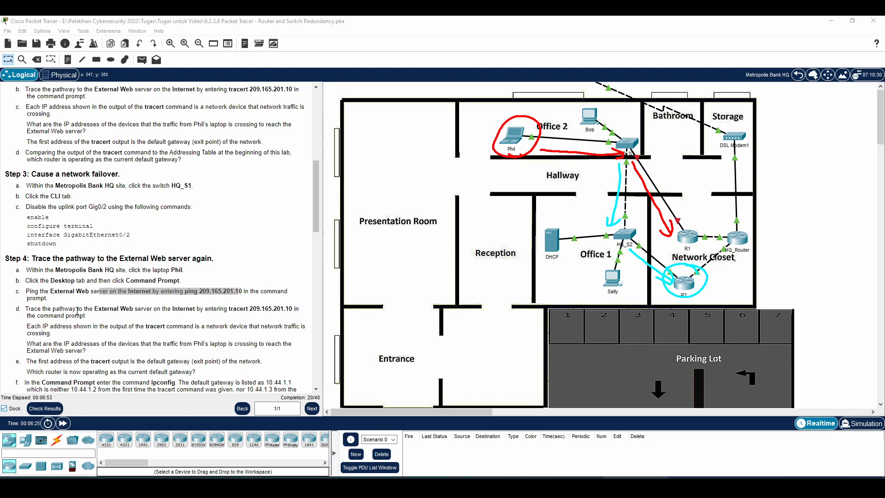
Step: Read Steps 4d to 4f of the instructions on the traced devices, the current default gateway and the ipconfig command
{"action": "left_click_drag", "start_coordinate": [73, 326], "coordinate": [254, 334]}
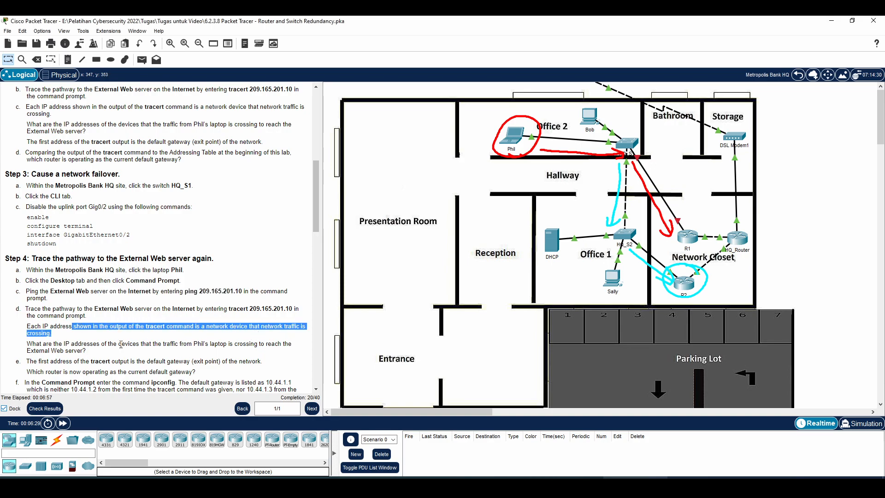
{"action": "left_click_drag", "start_coordinate": [101, 343], "coordinate": [201, 344]}
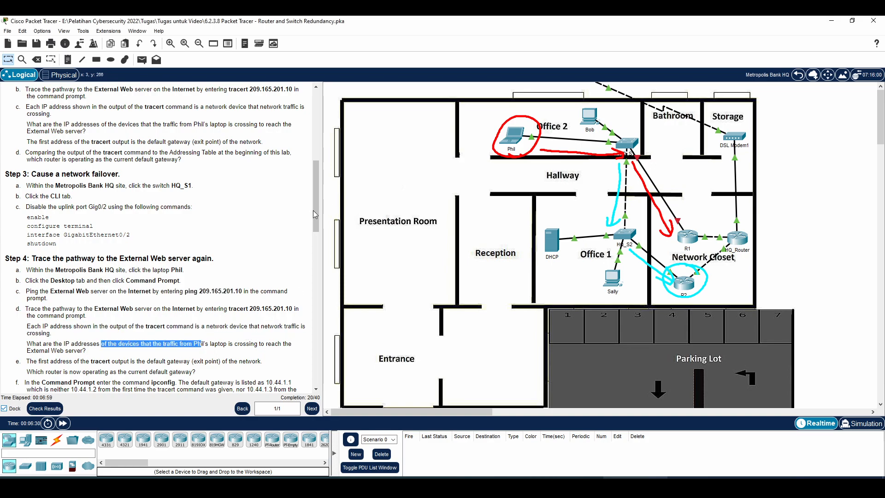
{"action": "left_click_drag", "start_coordinate": [315, 223], "coordinate": [321, 268]}
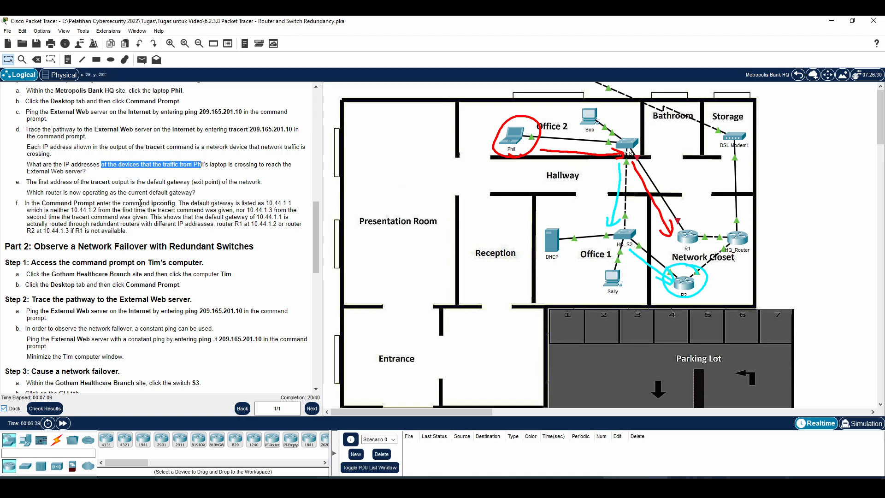
{"action": "left_click_drag", "start_coordinate": [134, 202], "coordinate": [178, 204]}
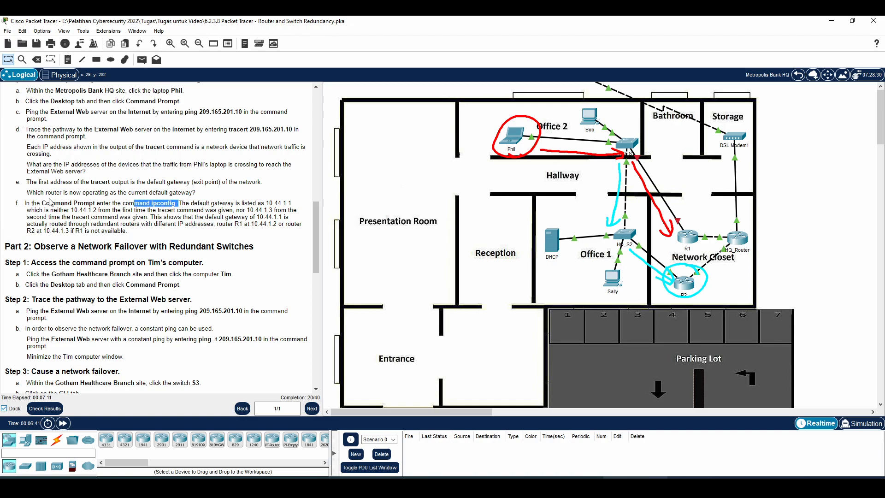
{"action": "left_click_drag", "start_coordinate": [62, 192], "coordinate": [177, 193]}
{"action": "left_click_drag", "start_coordinate": [93, 204], "coordinate": [189, 219]}
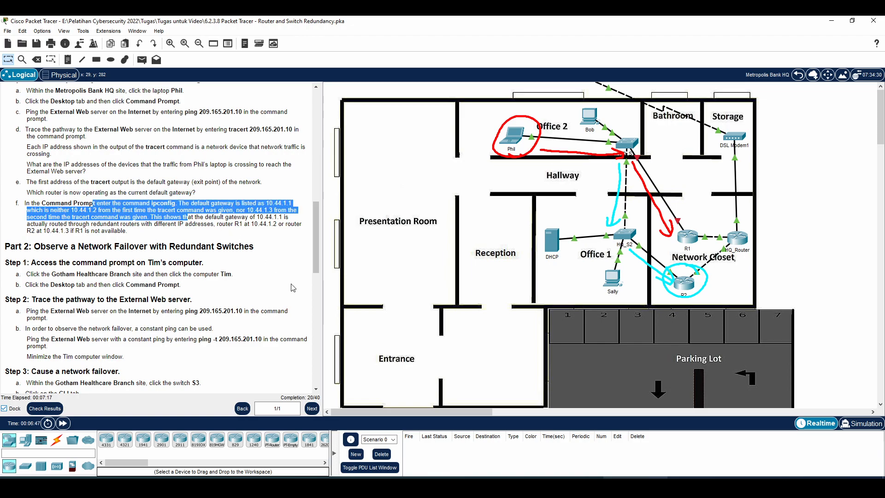
Step: Clear the drawn path markings and run ipconfig in Phil's command prompt
{"action": "left_click", "coordinate": [571, 487]}
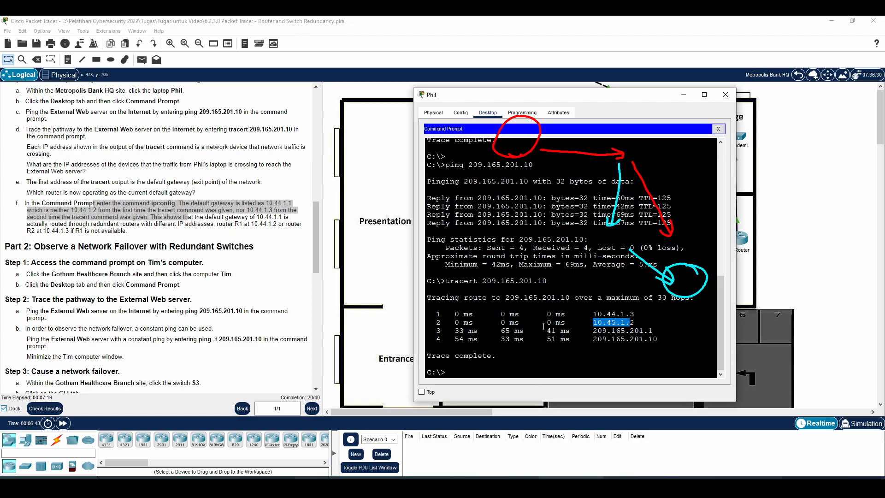
{"action": "key", "text": "alt+Tab"}
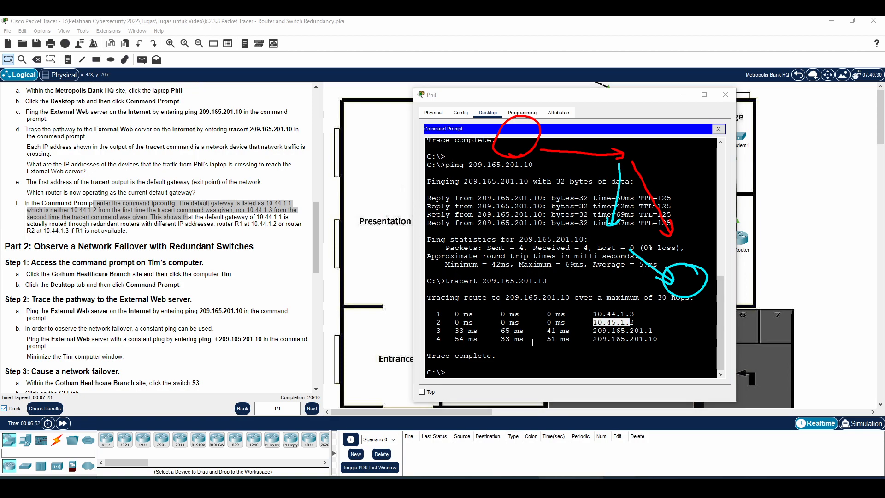
{"action": "key", "text": "Escape"}
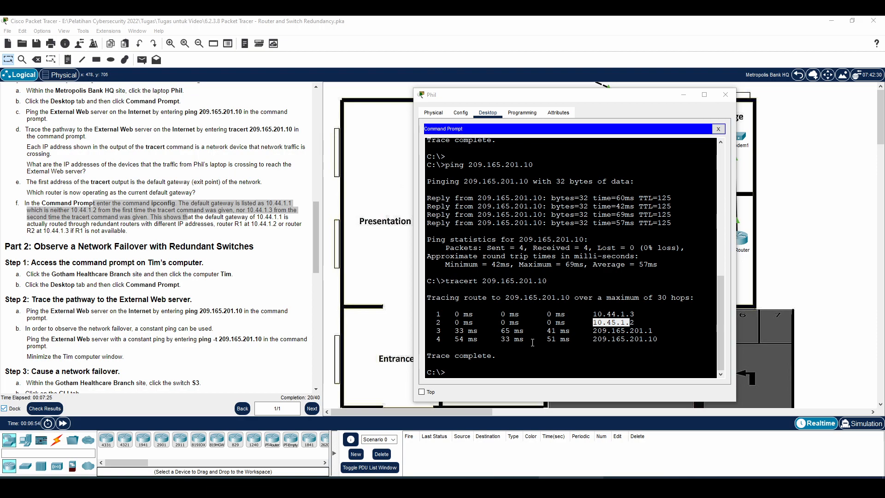
{"action": "left_click", "coordinate": [523, 368]}
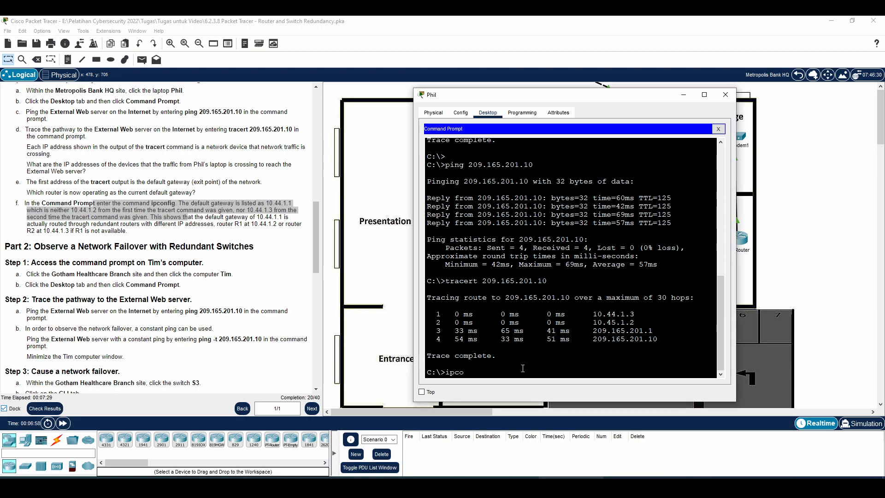
{"action": "type", "text": "ipcof"}
{"action": "key", "text": "BackSpace"}
{"action": "key", "text": "Return"}
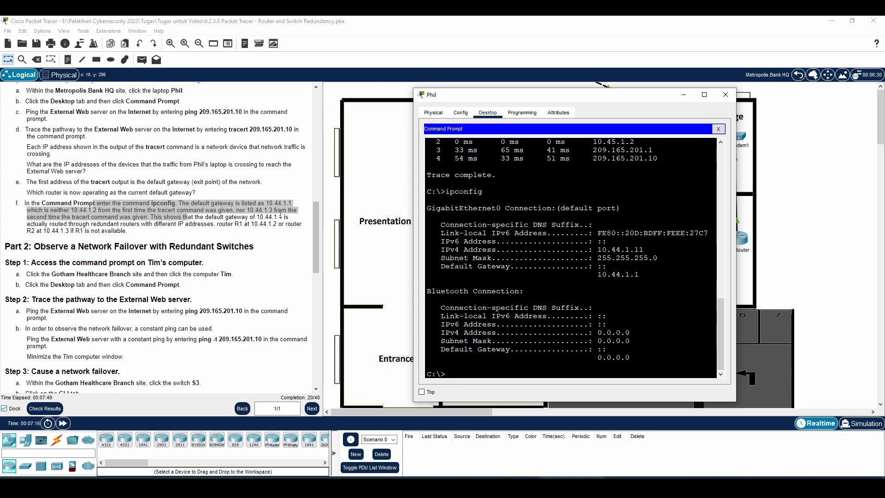
Step: Read the Step 4f explanation of default gateway 10.44.1.1 and continue to the Part 2 instructions
{"action": "left_click", "coordinate": [221, 215]}
{"action": "left_click_drag", "start_coordinate": [128, 224], "coordinate": [240, 236]}
{"action": "left_click", "coordinate": [243, 243]}
{"action": "left_click_drag", "start_coordinate": [312, 259], "coordinate": [316, 287]}
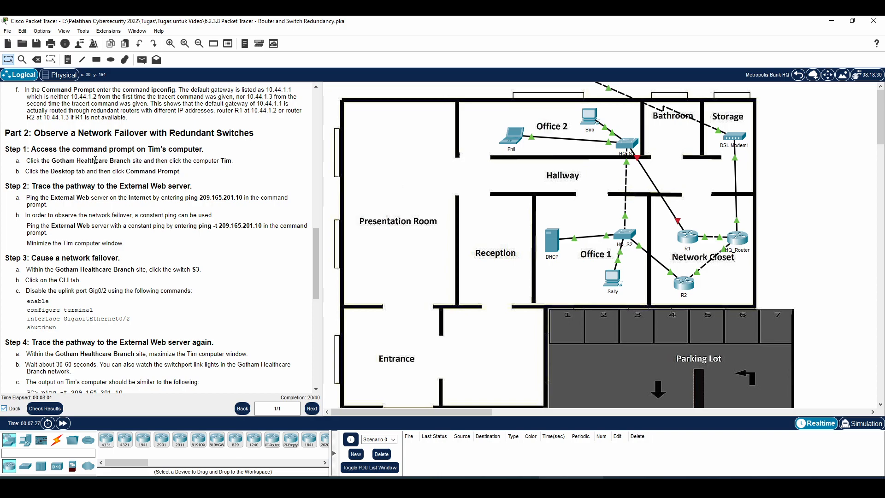
{"action": "left_click", "coordinate": [798, 75]}
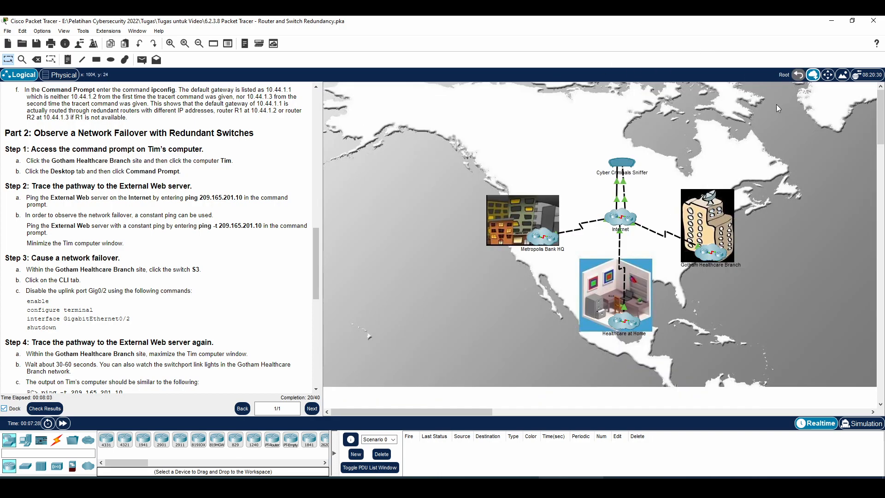
{"action": "left_click", "coordinate": [723, 256]}
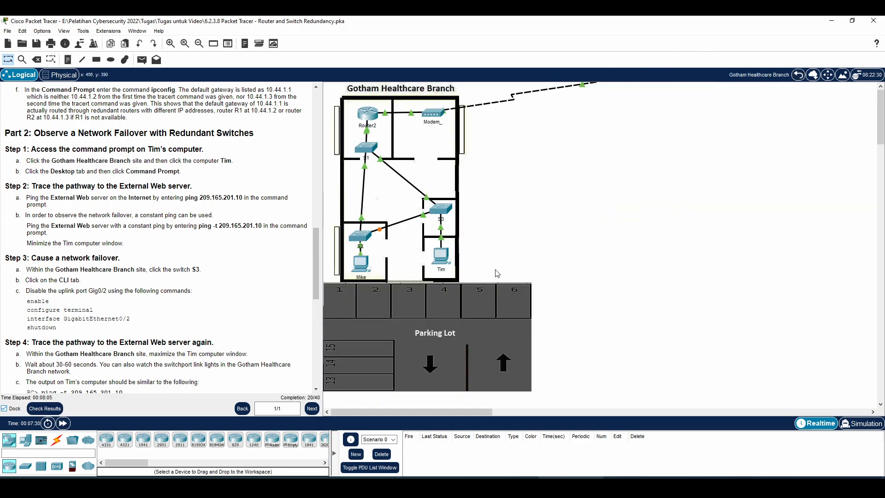
{"action": "left_click", "coordinate": [441, 255]}
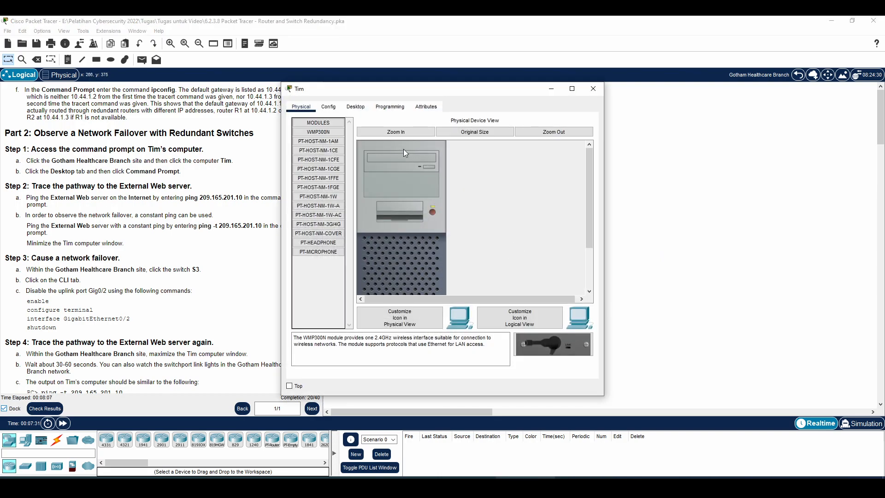
{"action": "left_click", "coordinate": [355, 107]}
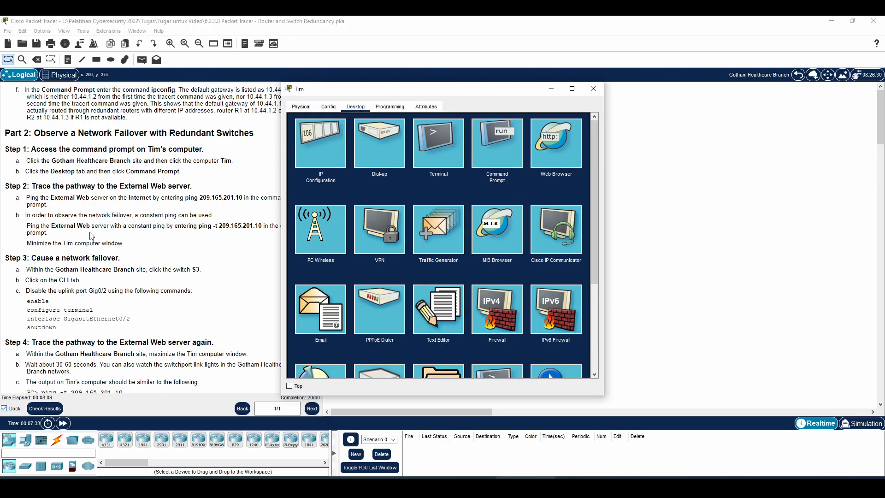
{"action": "left_click_drag", "start_coordinate": [387, 89], "coordinate": [497, 116]}
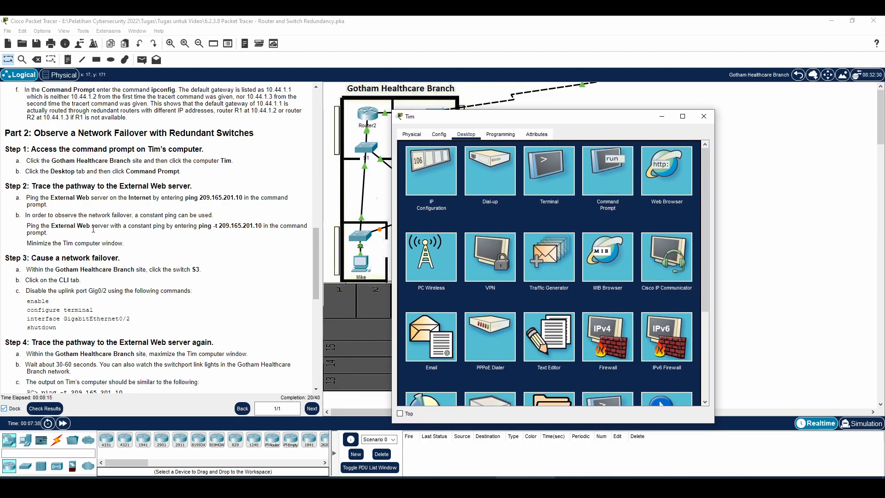
{"action": "left_click", "coordinate": [604, 177]}
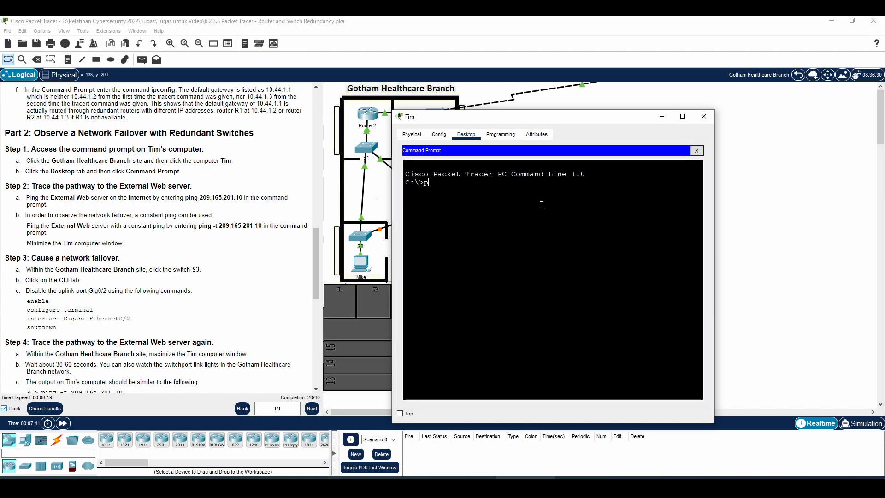
{"action": "type", "text": "ping -t 209.165"}
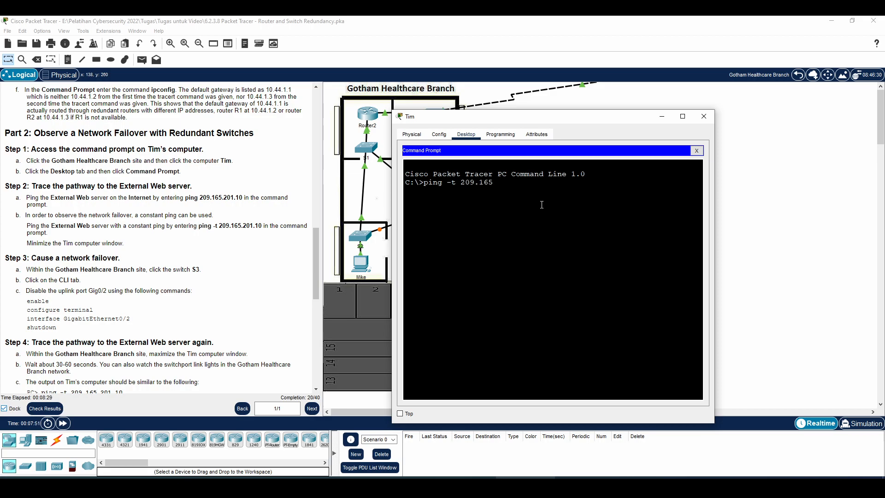
{"action": "type", "text": "201.10"}
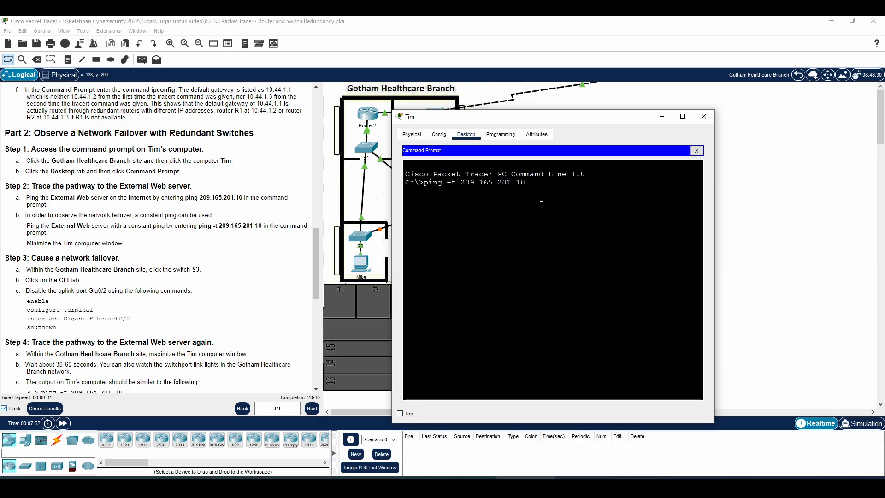
{"action": "key", "text": "Return"}
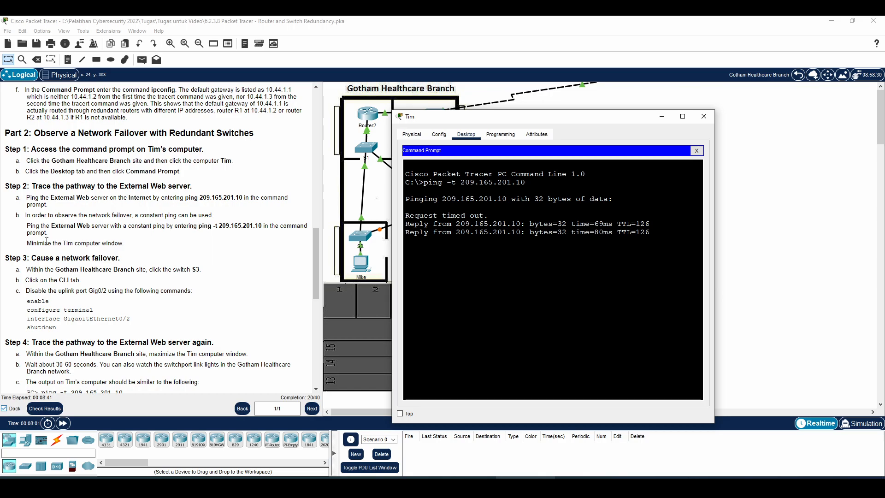
{"action": "left_click", "coordinate": [662, 116]}
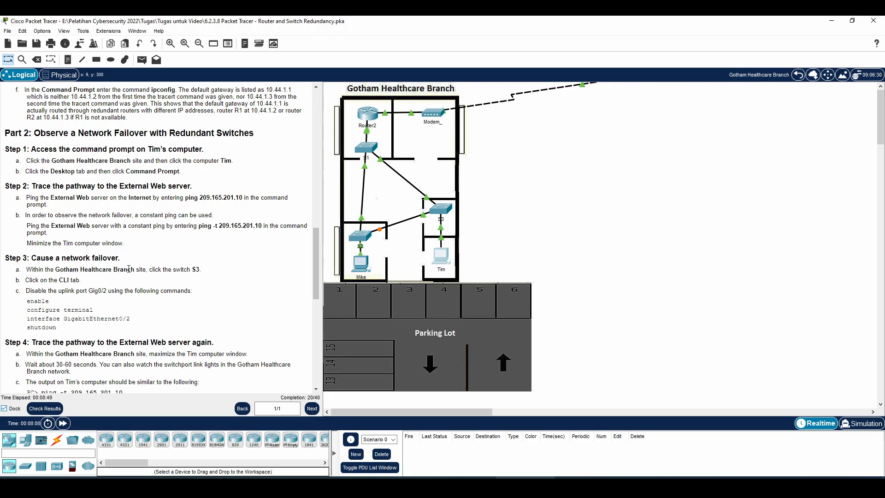
Step: Open the command line of switch S3 at Gotham Healthcare Branch and start its session, with the window clear of the topology
{"action": "left_click_drag", "start_coordinate": [149, 269], "coordinate": [202, 271]}
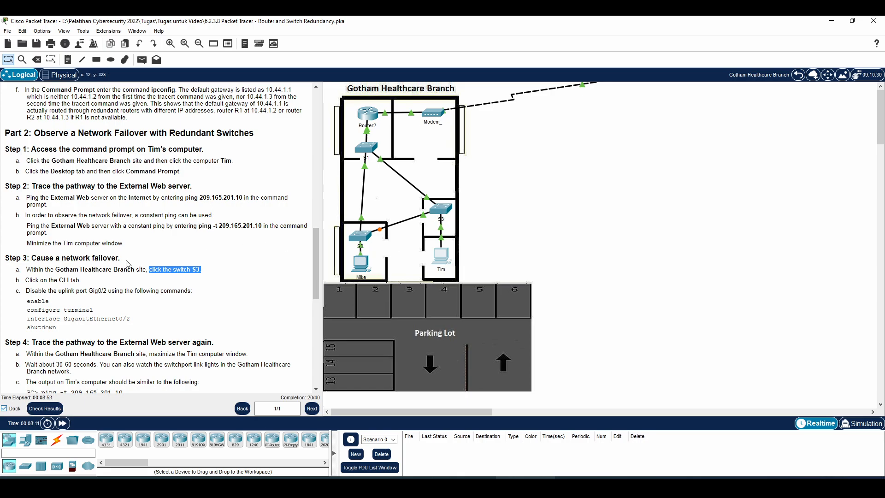
{"action": "left_click", "coordinate": [441, 212]}
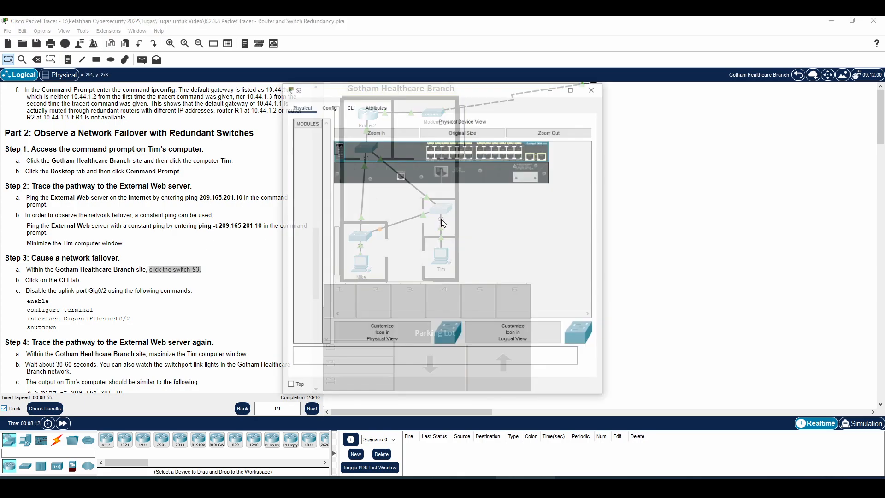
{"action": "mouse_move", "coordinate": [409, 93]}
{"action": "left_mouse_down"}
{"action": "mouse_move", "coordinate": [602, 124]}
{"action": "mouse_move", "coordinate": [636, 119]}
{"action": "left_mouse_up"}
{"action": "left_click", "coordinate": [577, 132]}
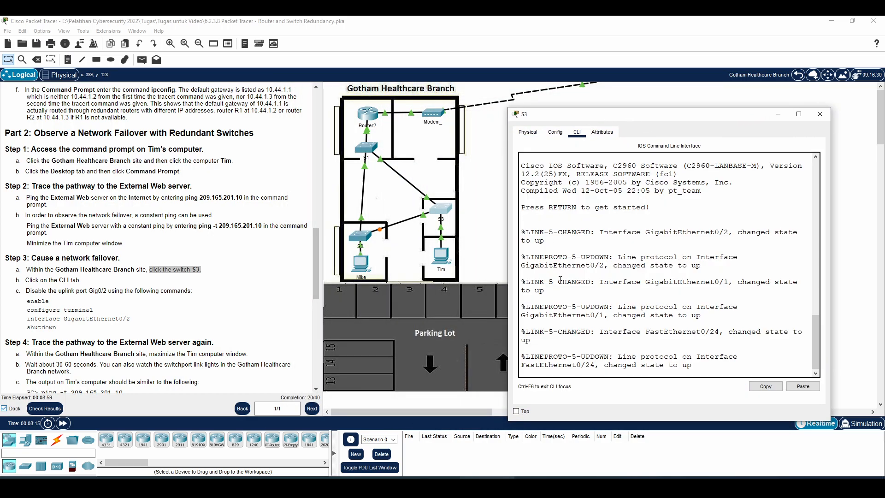
{"action": "key", "text": "Return"}
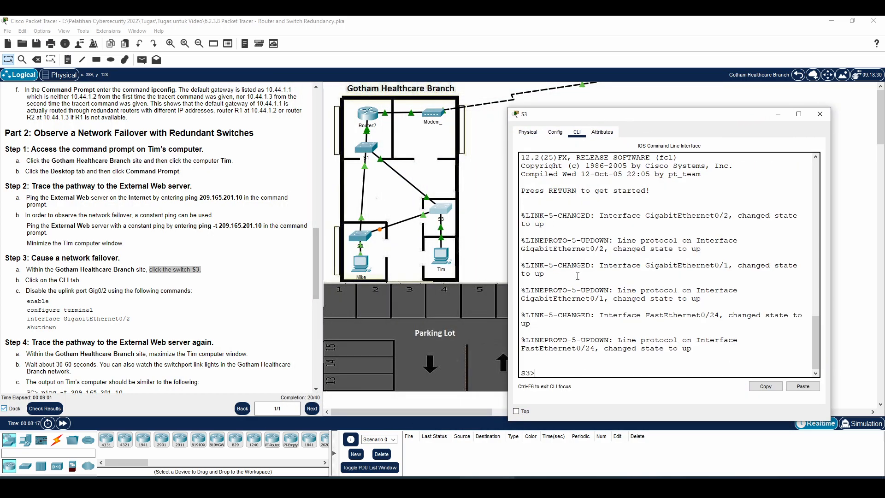
Step: Enter privileged mode and global configuration mode on switch S3
{"action": "type", "text": "en"}
{"action": "key", "text": "Return"}
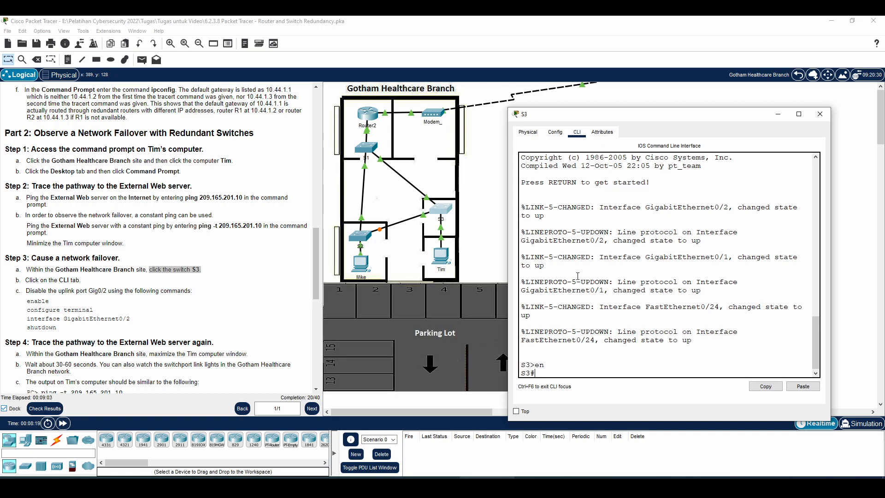
{"action": "type", "text": "conf ter"}
{"action": "key", "text": "Return"}
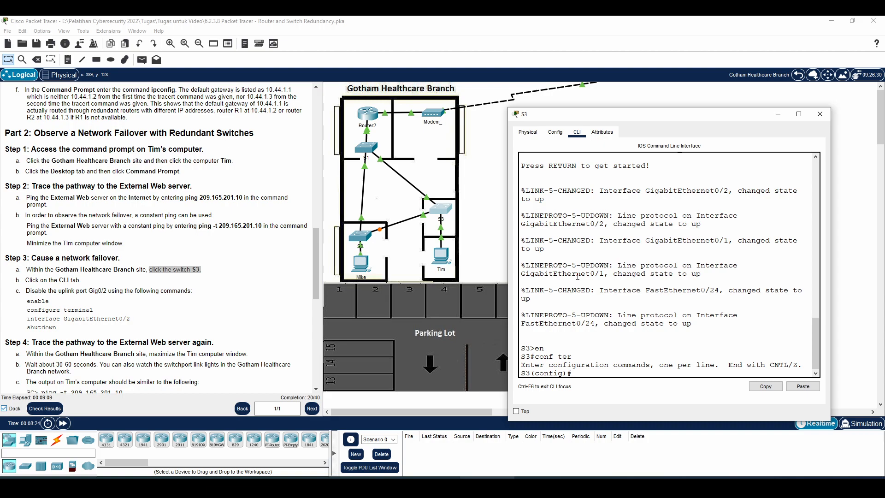
Step: Shut down the uplink interface GigabitEthernet0/2 on switch S3
{"action": "type", "text": "int gig0/2"}
{"action": "key", "text": "Return"}
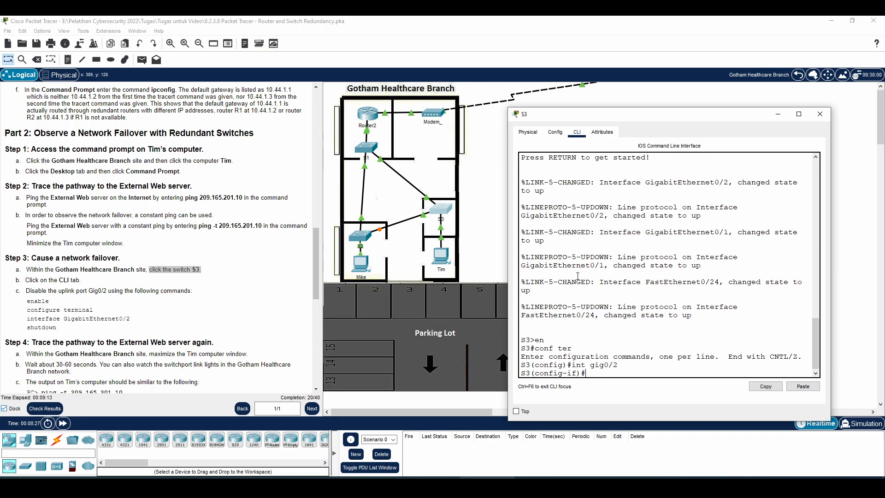
{"action": "type", "text": "shutdown"}
{"action": "key", "text": "Return"}
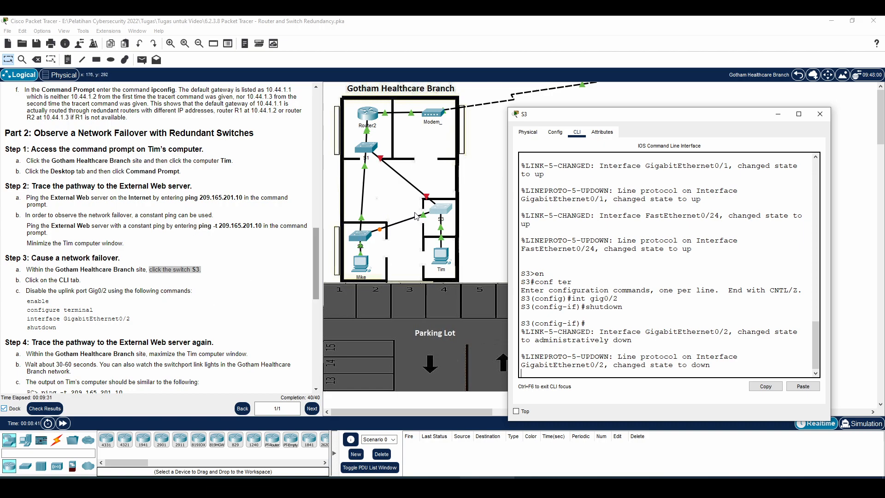
{"action": "mouse_move", "coordinate": [444, 195]}
{"action": "left_mouse_down"}
{"action": "mouse_move", "coordinate": [415, 161]}
{"action": "mouse_move", "coordinate": [391, 144]}
{"action": "mouse_move", "coordinate": [381, 148]}
{"action": "mouse_move", "coordinate": [403, 164]}
{"action": "left_mouse_up"}
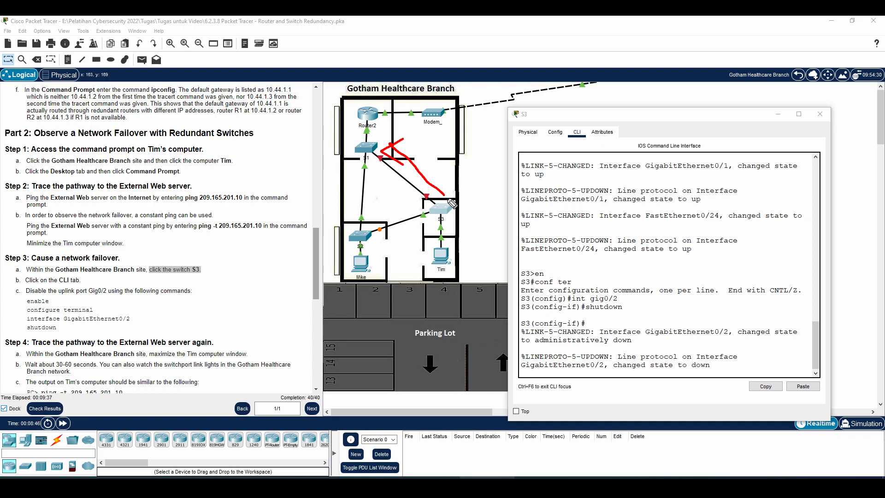
{"action": "mouse_move", "coordinate": [459, 228]}
{"action": "left_mouse_down"}
{"action": "mouse_move", "coordinate": [472, 175]}
{"action": "mouse_move", "coordinate": [436, 169]}
{"action": "mouse_move", "coordinate": [467, 159]}
{"action": "left_mouse_up"}
{"action": "mouse_move", "coordinate": [444, 243]}
{"action": "left_mouse_down"}
{"action": "mouse_move", "coordinate": [434, 219]}
{"action": "mouse_move", "coordinate": [395, 242]}
{"action": "mouse_move", "coordinate": [415, 239]}
{"action": "left_mouse_up"}
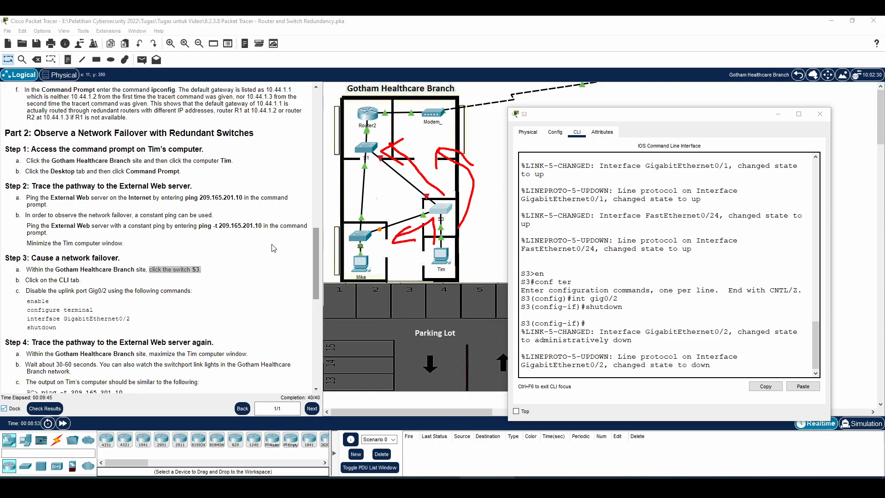
Step: Bring up the Step 4 instructions and restore Tim's command prompt window, placed clear of the topology, to watch the constant ping
{"action": "left_click", "coordinate": [318, 257]}
{"action": "left_click_drag", "start_coordinate": [318, 257], "coordinate": [315, 281]}
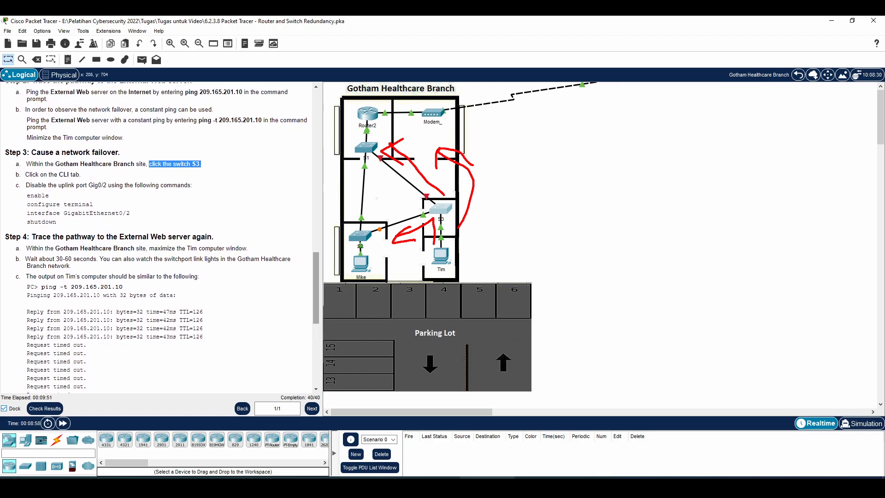
{"action": "left_click", "coordinate": [592, 484]}
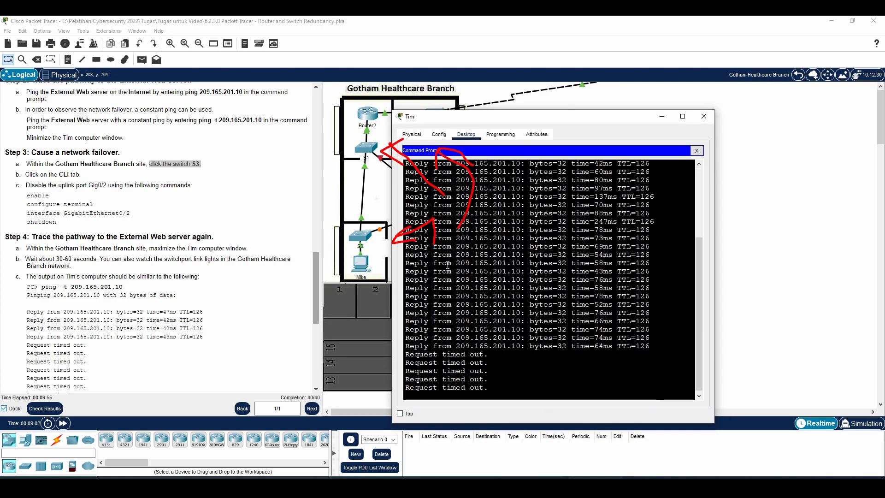
{"action": "left_click_drag", "start_coordinate": [446, 263], "coordinate": [526, 282]}
{"action": "left_click_drag", "start_coordinate": [419, 363], "coordinate": [465, 372]}
{"action": "left_click_drag", "start_coordinate": [524, 121], "coordinate": [657, 90]}
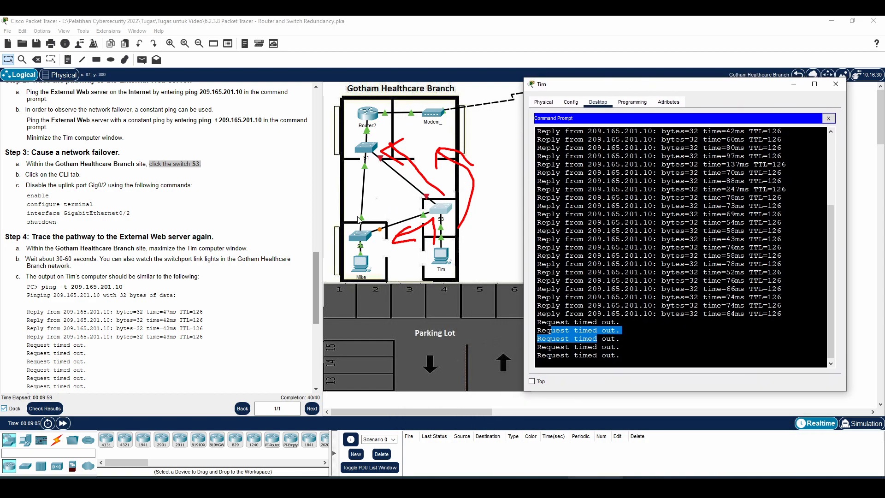
{"action": "key", "text": "Caps_Lock"}
{"action": "key", "text": "Caps_Lock"}
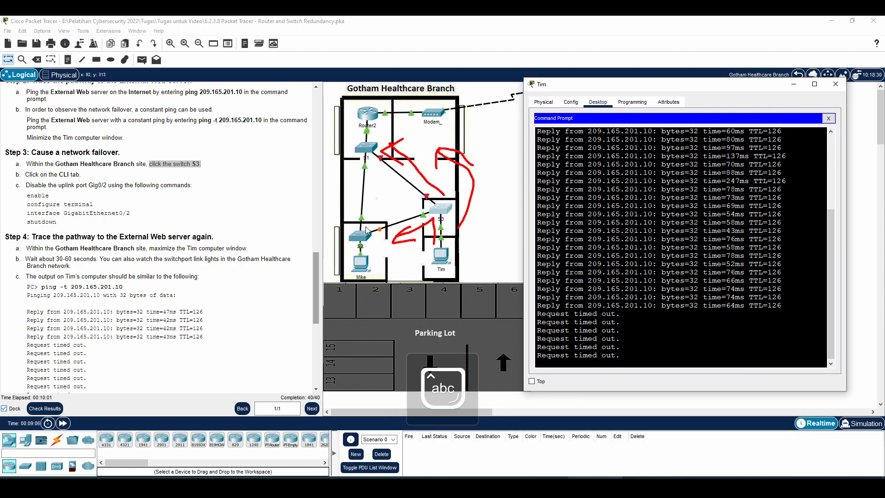
{"action": "mouse_move", "coordinate": [378, 218]}
{"action": "left_mouse_down"}
{"action": "mouse_move", "coordinate": [344, 228]}
{"action": "mouse_move", "coordinate": [362, 261]}
{"action": "mouse_move", "coordinate": [388, 242]}
{"action": "left_mouse_up"}
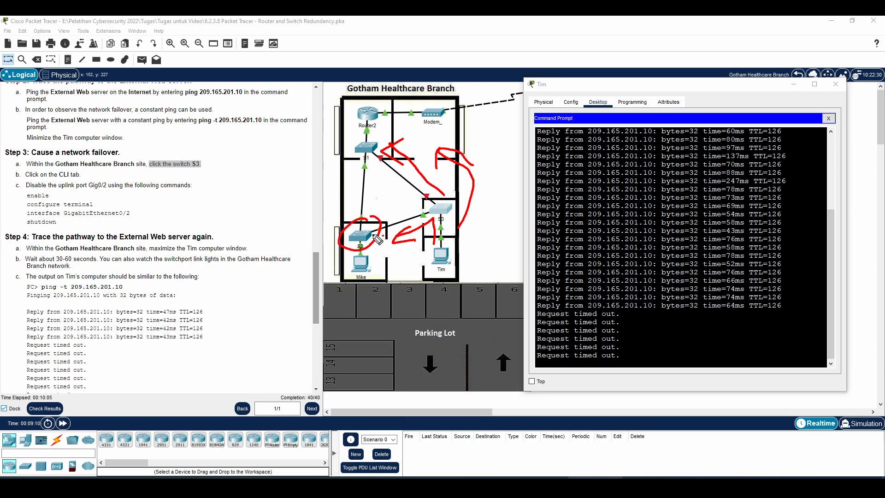
{"action": "key", "text": "ctrl+z"}
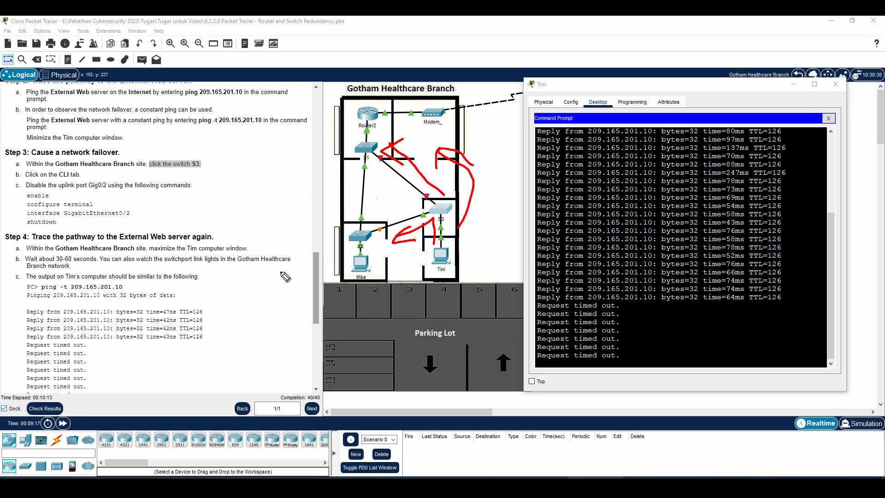
{"action": "left_click_drag", "start_coordinate": [317, 268], "coordinate": [310, 299]}
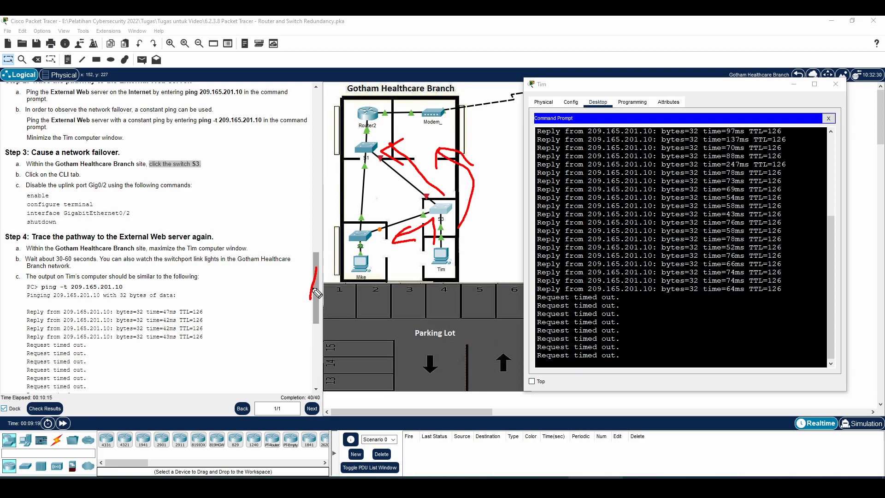
{"action": "key", "text": "Escape"}
{"action": "left_click_drag", "start_coordinate": [315, 287], "coordinate": [316, 320]}
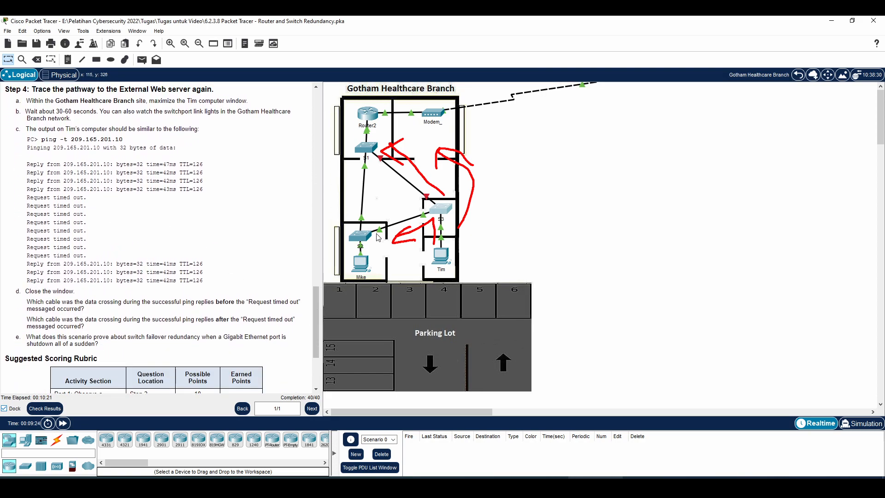
{"action": "key", "text": "ctrl+2"}
{"action": "mouse_move", "coordinate": [375, 245]}
{"action": "left_mouse_down"}
{"action": "mouse_move", "coordinate": [393, 241]}
{"action": "mouse_move", "coordinate": [387, 217]}
{"action": "mouse_move", "coordinate": [377, 246]}
{"action": "left_mouse_up"}
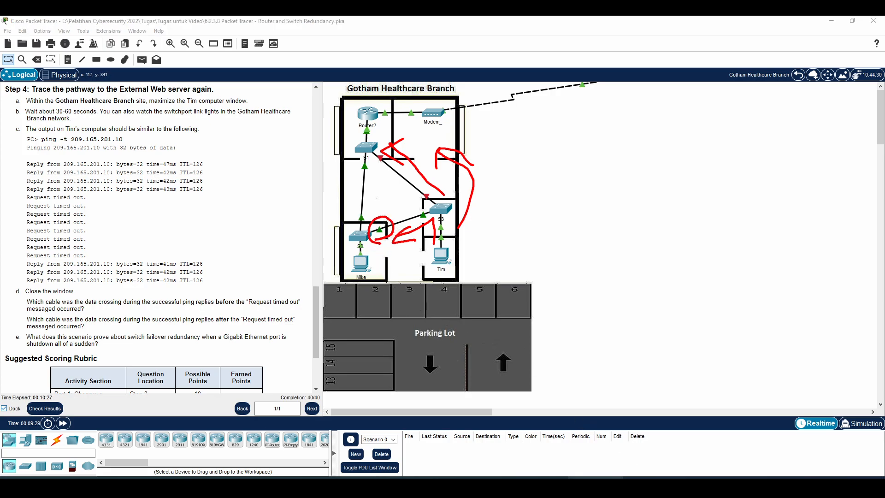
{"action": "left_click", "coordinate": [650, 486]}
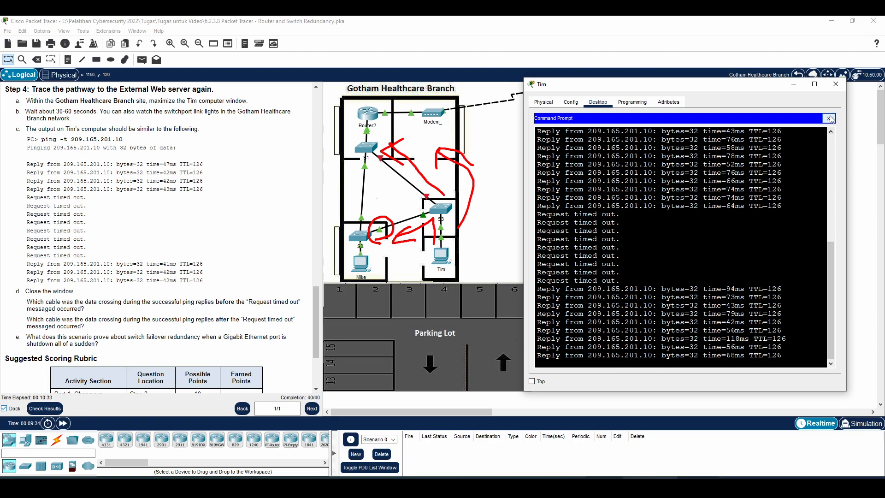
{"action": "left_click", "coordinate": [829, 119]}
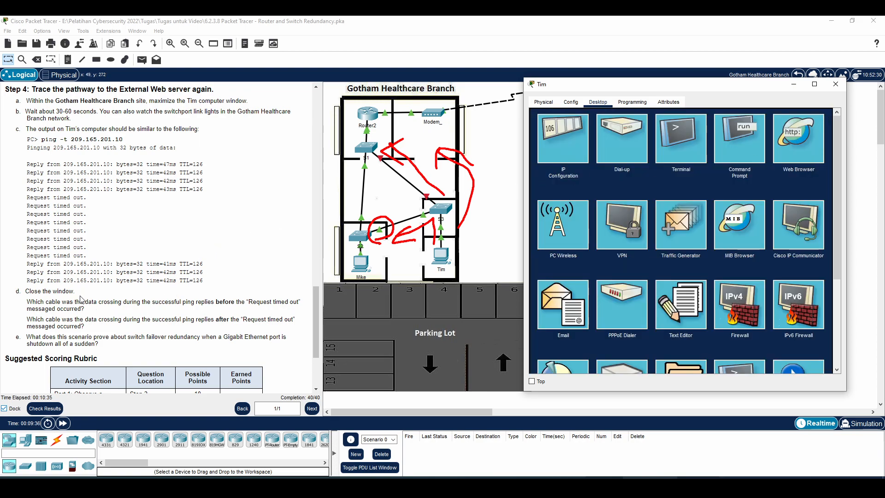
{"action": "left_click_drag", "start_coordinate": [158, 301], "coordinate": [287, 303]}
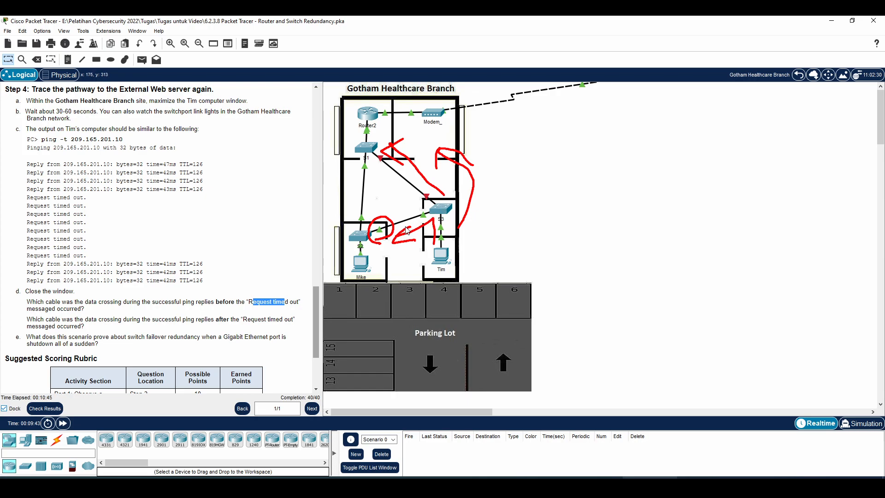
{"action": "left_click", "coordinate": [395, 163]}
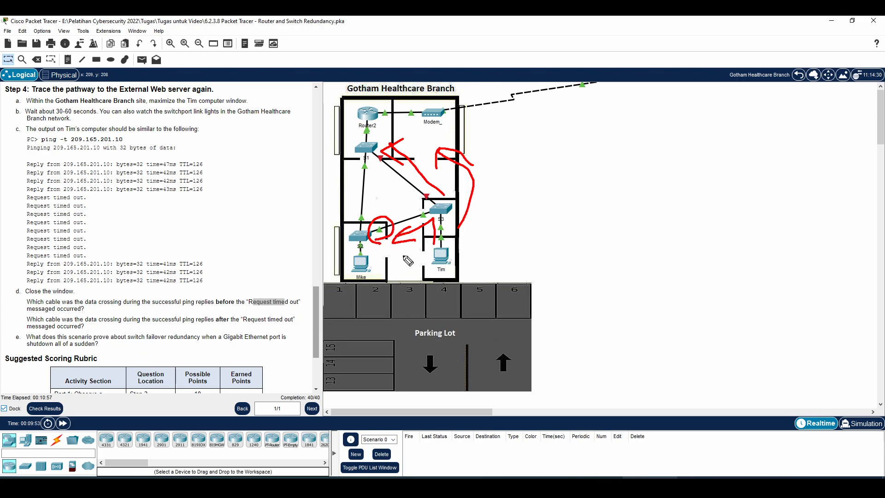
{"action": "key", "text": "Delete"}
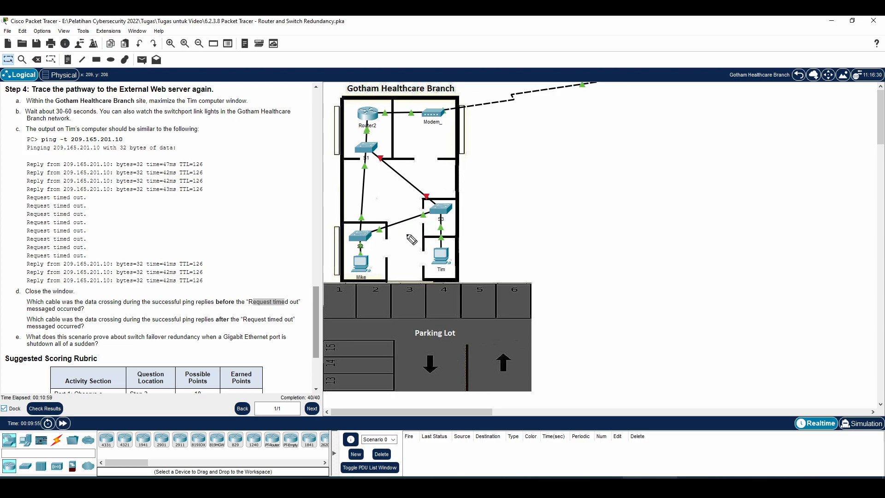
{"action": "mouse_move", "coordinate": [453, 255]}
{"action": "left_mouse_down"}
{"action": "mouse_move", "coordinate": [422, 258]}
{"action": "mouse_move", "coordinate": [461, 261]}
{"action": "mouse_move", "coordinate": [439, 244]}
{"action": "mouse_move", "coordinate": [440, 213]}
{"action": "mouse_move", "coordinate": [374, 241]}
{"action": "mouse_move", "coordinate": [388, 243]}
{"action": "mouse_move", "coordinate": [347, 240]}
{"action": "mouse_move", "coordinate": [384, 234]}
{"action": "mouse_move", "coordinate": [355, 231]}
{"action": "mouse_move", "coordinate": [367, 154]}
{"action": "mouse_move", "coordinate": [373, 171]}
{"action": "left_mouse_up"}
{"action": "mouse_move", "coordinate": [369, 136]}
{"action": "left_mouse_down"}
{"action": "mouse_move", "coordinate": [384, 123]}
{"action": "mouse_move", "coordinate": [460, 122]}
{"action": "mouse_move", "coordinate": [454, 127]}
{"action": "left_mouse_up"}
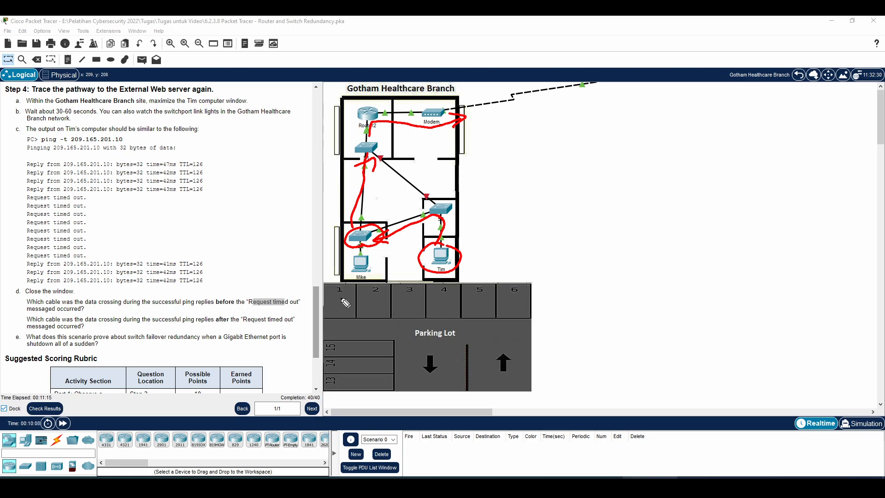
{"action": "key", "text": "ctrl+shift+7"}
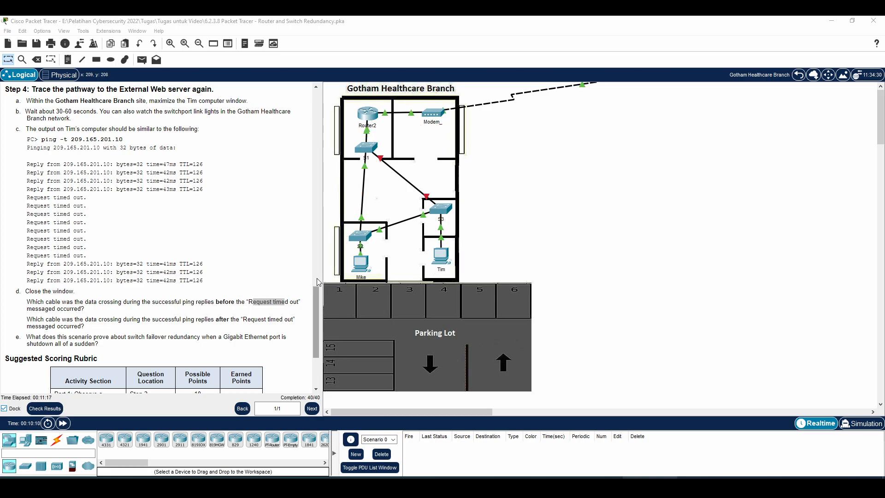
Step: Review the final questions and scoring rubric at the end of the instructions, and return to the Part 2 steps
{"action": "left_click_drag", "start_coordinate": [317, 312], "coordinate": [311, 344]}
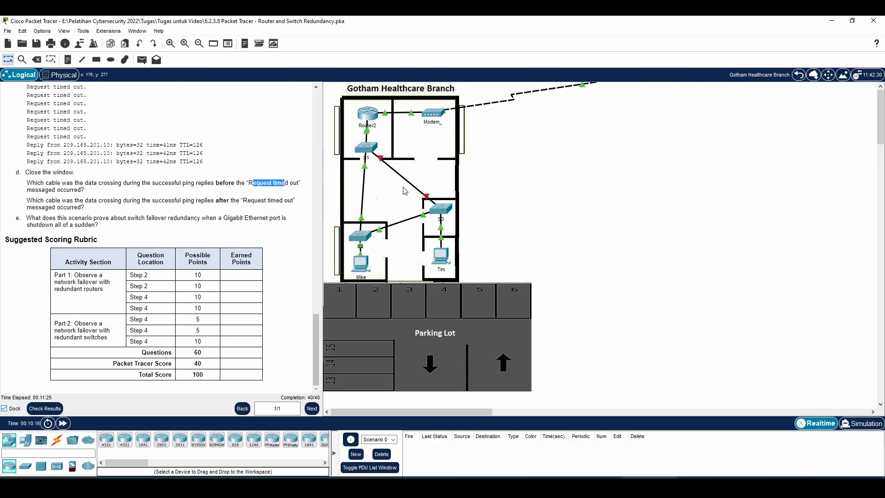
{"action": "left_click_drag", "start_coordinate": [316, 353], "coordinate": [331, 273]}
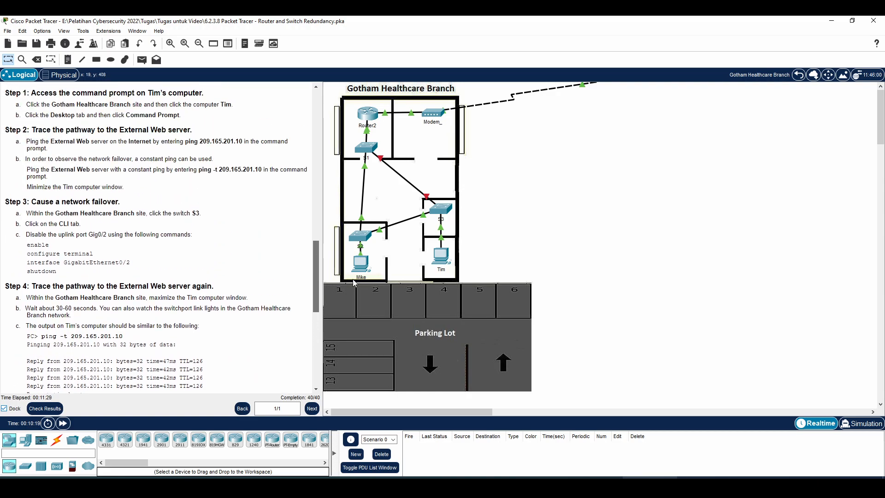